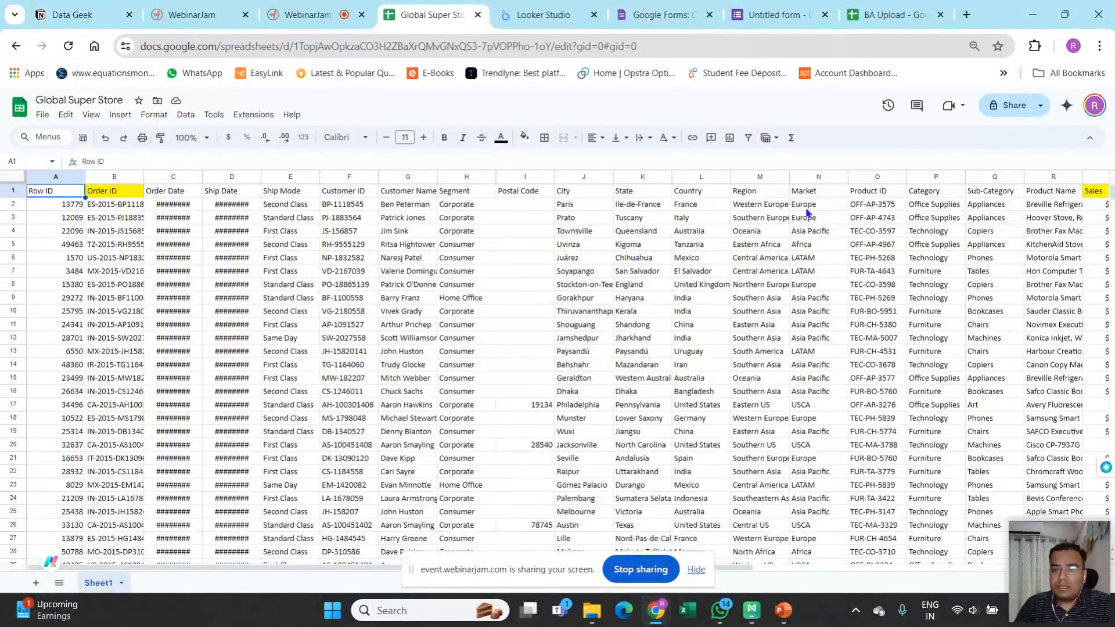
Step: Copy the header row and the first 18 records, range A1:AA19, from the Global Super Store sheet
{"action": "left_click_drag", "start_coordinate": [742, 572], "coordinate": [964, 573]}
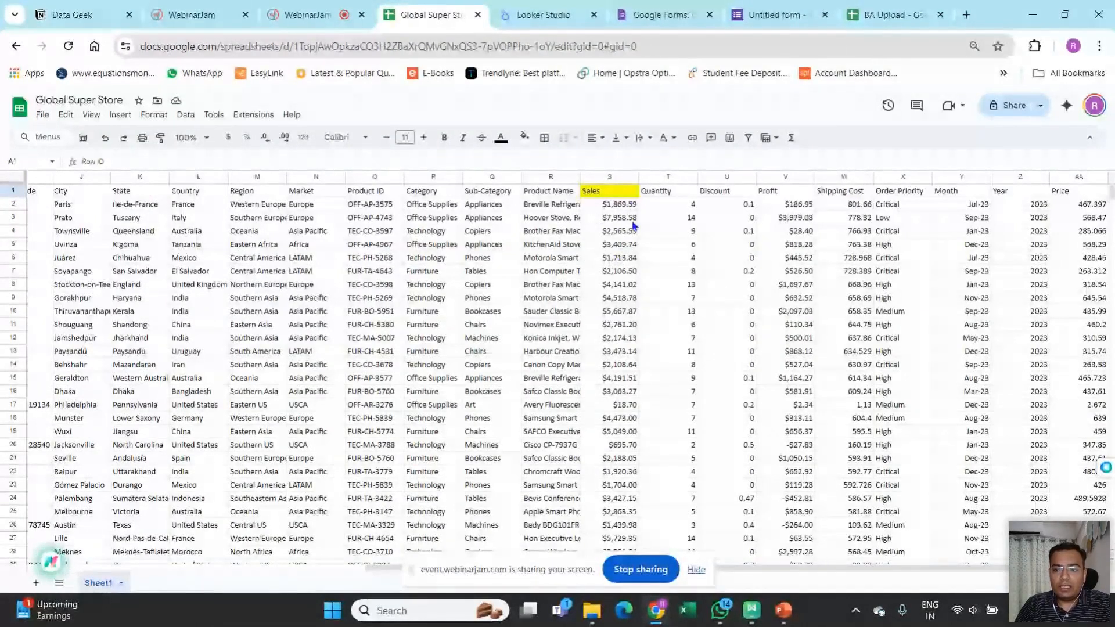
{"action": "left_click_drag", "start_coordinate": [1111, 192], "coordinate": [1113, 545]}
{"action": "left_click_drag", "start_coordinate": [1112, 497], "coordinate": [1112, 191]}
{"action": "left_click_drag", "start_coordinate": [736, 569], "coordinate": [400, 572]}
{"action": "left_click_drag", "start_coordinate": [54, 197], "coordinate": [1108, 435]}
{"action": "key", "text": "ctrl+c"}
Step: Create a new blank spreadsheet and paste the copied records starting at cell A1
{"action": "left_click", "coordinate": [43, 115]}
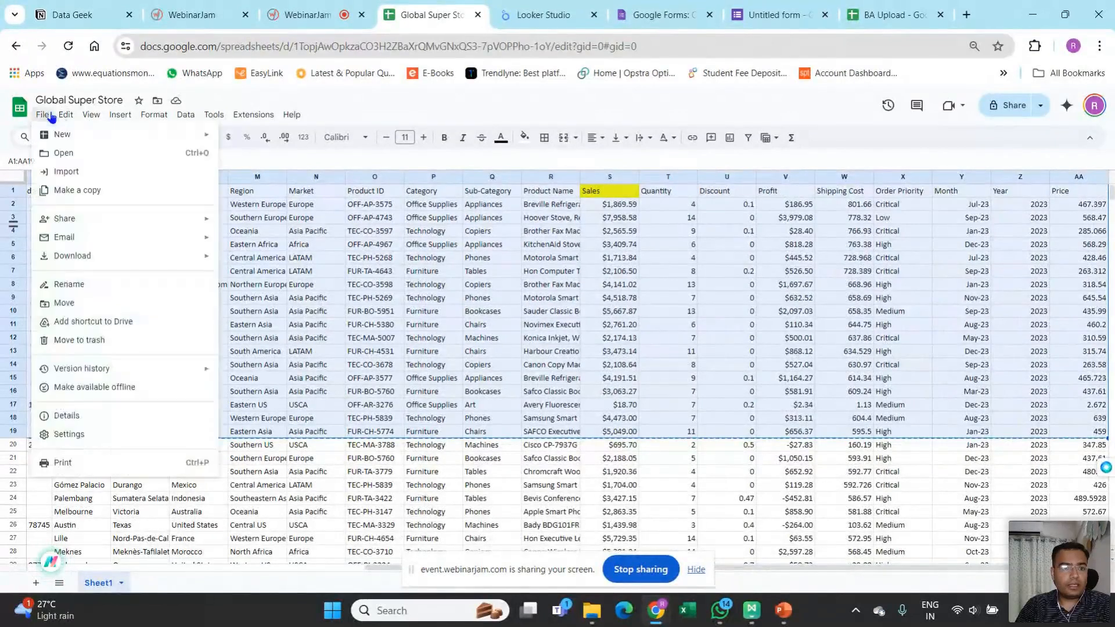
{"action": "mouse_move", "coordinate": [64, 134]}
{"action": "left_click", "coordinate": [242, 138]}
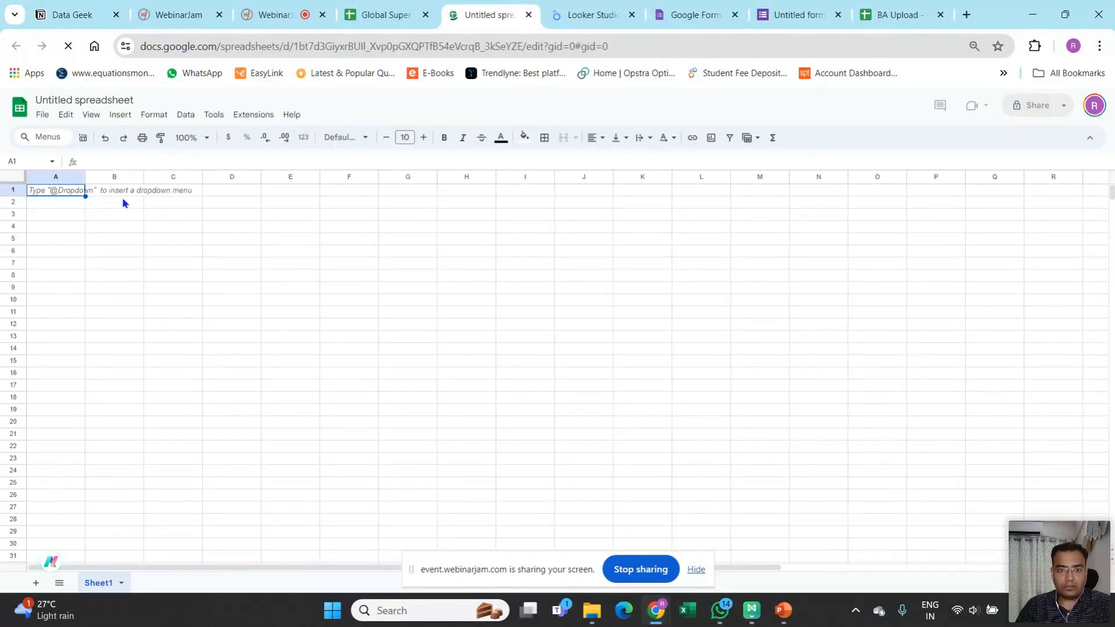
{"action": "key", "text": "ctrl+v"}
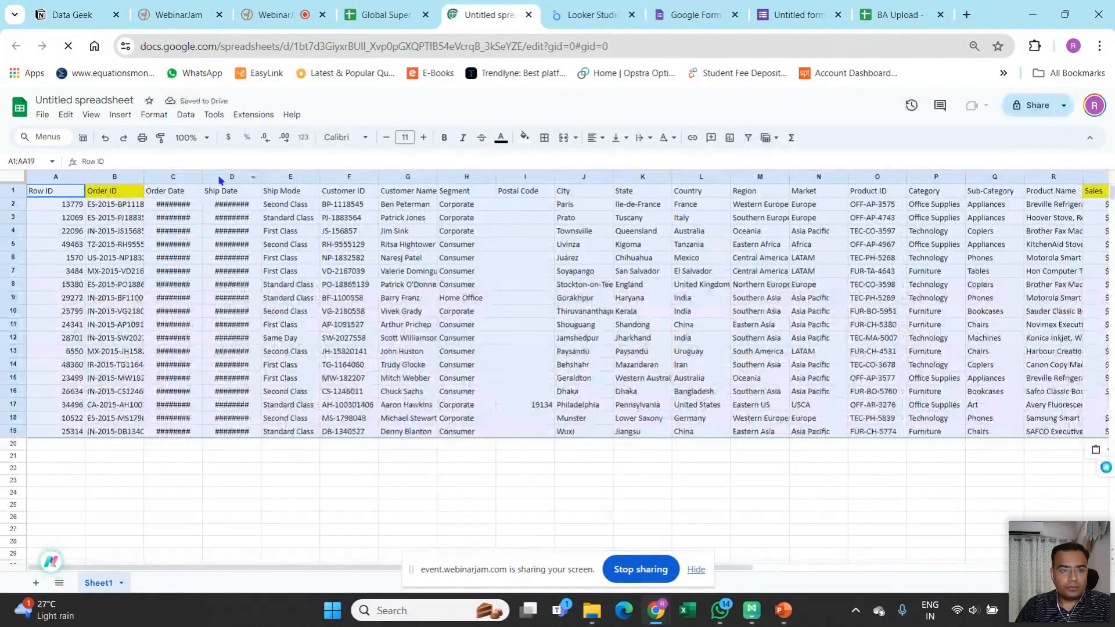
Step: Look across the pasted columns through the Sales data and return to cell A1
{"action": "left_click", "coordinate": [473, 253]}
{"action": "key", "text": "Right"}
{"action": "key", "text": "Right"}
{"action": "key", "text": "Right"}
{"action": "key", "text": "Right"}
{"action": "key", "text": "Right"}
{"action": "key", "text": "Right"}
{"action": "key", "text": "Right"}
{"action": "key", "text": "Right"}
{"action": "key", "text": "Right"}
{"action": "key", "text": "Right"}
{"action": "key", "text": "Right"}
{"action": "key", "text": "Right"}
{"action": "key", "text": "Right"}
{"action": "key", "text": "Right"}
{"action": "key", "text": "Right"}
{"action": "key", "text": "Right"}
{"action": "key", "text": "Right"}
{"action": "key", "text": "Right"}
{"action": "key", "text": "Left"}
{"action": "key", "text": "Left"}
{"action": "key", "text": "Left"}
{"action": "key", "text": "Left"}
{"action": "key", "text": "Left"}
{"action": "key", "text": "Left"}
{"action": "key", "text": "Left"}
{"action": "key", "text": "Up"}
{"action": "key", "text": "Up"}
{"action": "key", "text": "Up"}
{"action": "key", "text": "Up"}
{"action": "key", "text": "Up"}
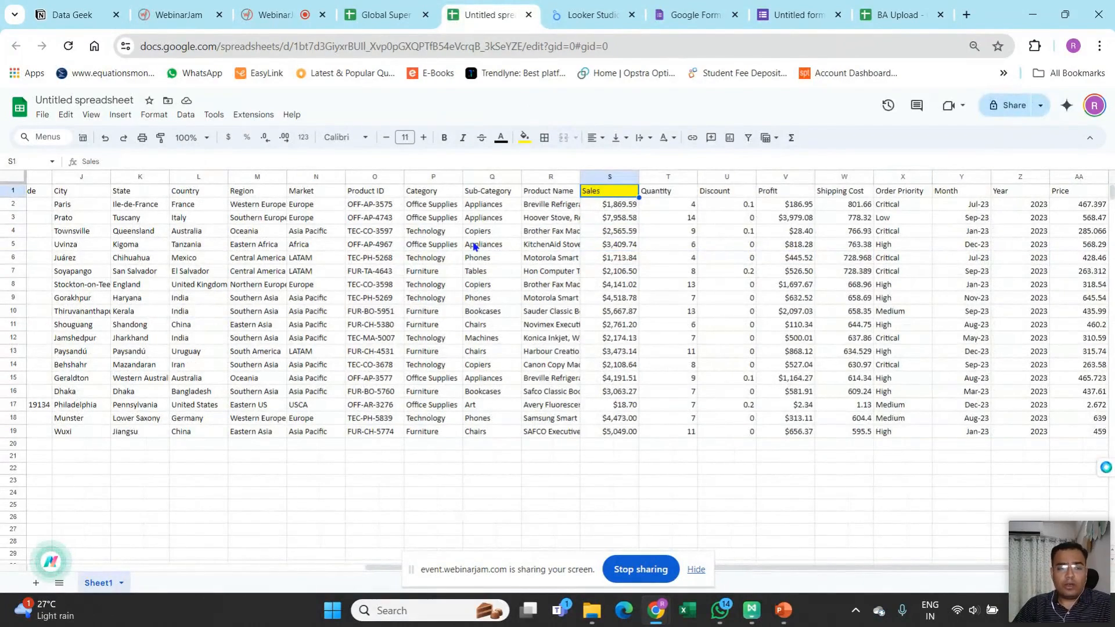
{"action": "key", "text": "ctrl+Left"}
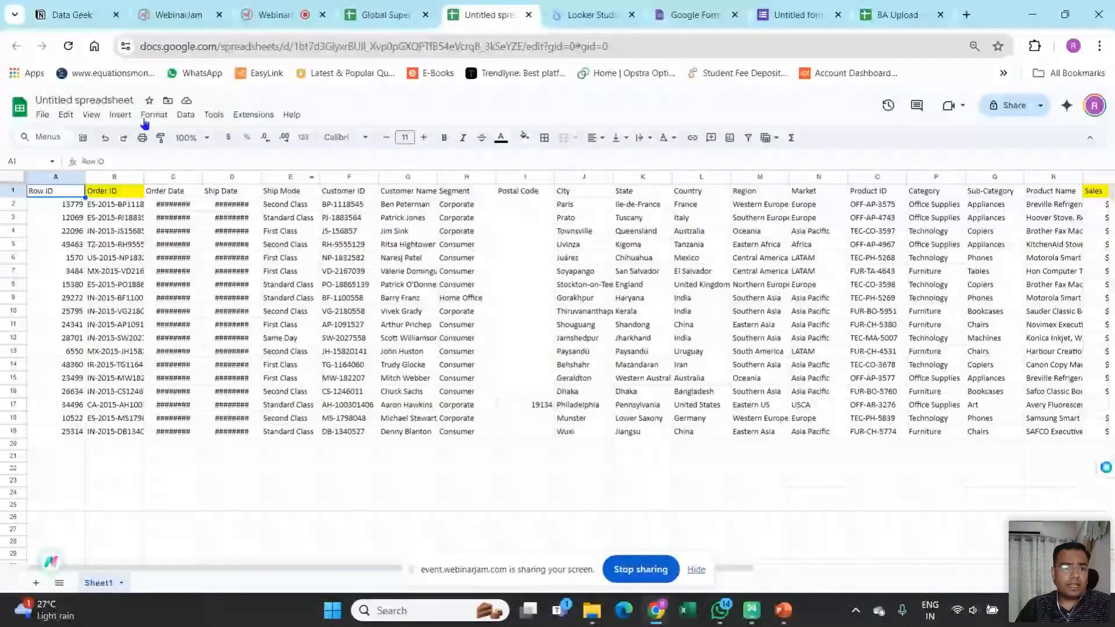
Step: Rename the new spreadsheet as Google Analytics 1
{"action": "left_click", "coordinate": [106, 100]}
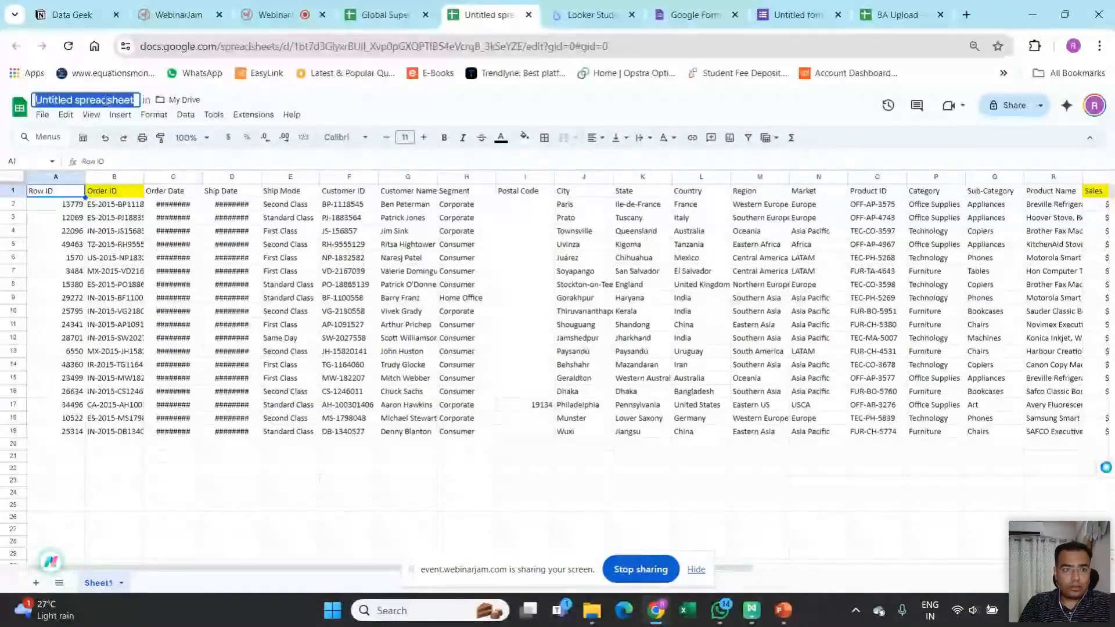
{"action": "type", "text": "Google"}
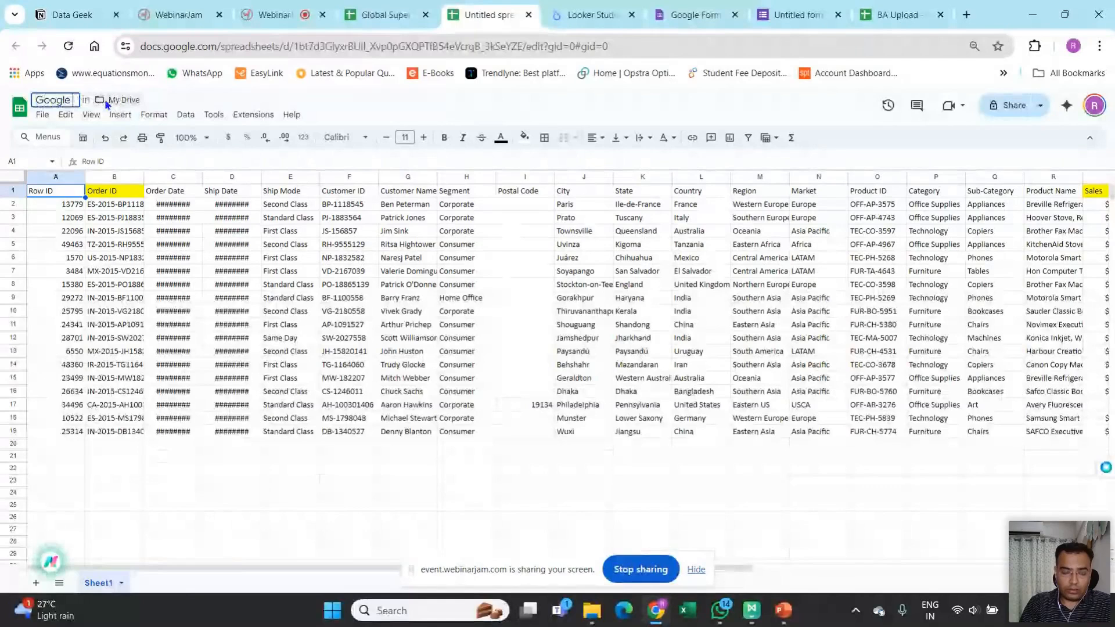
{"action": "type", "text": " Analytics 1"}
{"action": "key", "text": "Return"}
Step: Try a SUM formula over the Sales values in cell S20 and discard the entry
{"action": "left_click", "coordinate": [552, 312]}
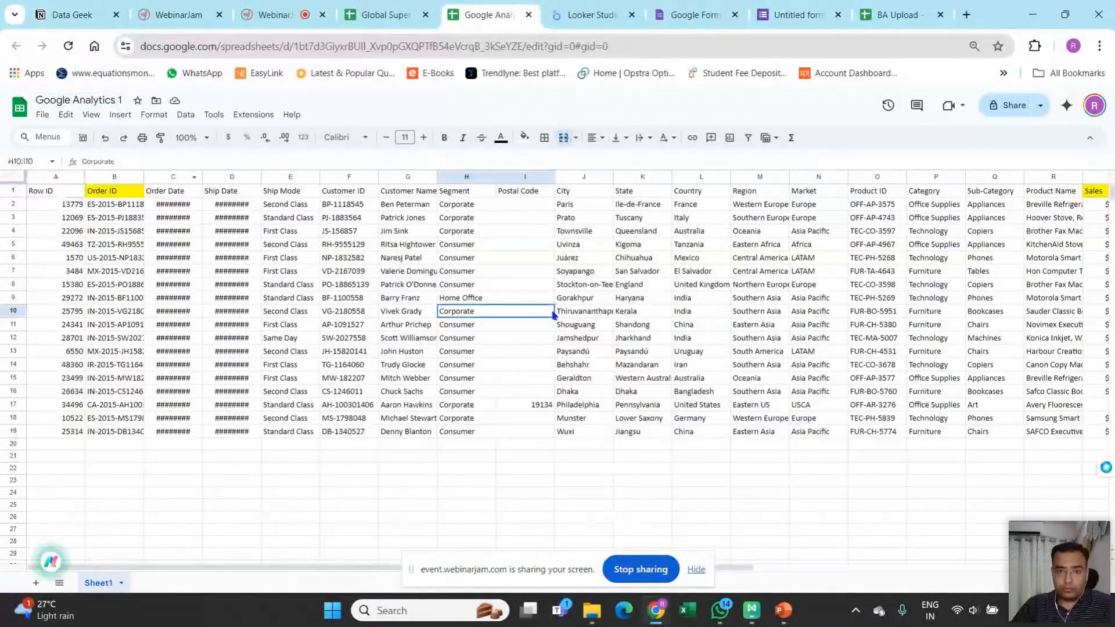
{"action": "key", "text": "Up"}
{"action": "key", "text": "Up"}
{"action": "key", "text": "Up"}
{"action": "key", "text": "Up"}
{"action": "key", "text": "Up"}
{"action": "key", "text": "Up"}
{"action": "key", "text": "Up"}
{"action": "key", "text": "Up"}
{"action": "key", "text": "Up"}
{"action": "key", "text": "ctrl+Right"}
{"action": "key", "text": "Left"}
{"action": "key", "text": "Left"}
{"action": "key", "text": "Left"}
{"action": "key", "text": "Left"}
{"action": "key", "text": "Left"}
{"action": "key", "text": "Left"}
{"action": "key", "text": "Left"}
{"action": "key", "text": "Left"}
{"action": "key", "text": "Down"}
{"action": "key", "text": "Down"}
{"action": "key", "text": "Down"}
{"action": "key", "text": "Down"}
{"action": "key", "text": "Down"}
{"action": "key", "text": "Down"}
{"action": "key", "text": "Down"}
{"action": "key", "text": "Down"}
{"action": "key", "text": "Down"}
{"action": "key", "text": "Down"}
{"action": "key", "text": "Down"}
{"action": "key", "text": "Down"}
{"action": "key", "text": "Down"}
{"action": "key", "text": "Down"}
{"action": "key", "text": "Down"}
{"action": "key", "text": "Down"}
{"action": "key", "text": "Down"}
{"action": "key", "text": "Down"}
{"action": "key", "text": "Down"}
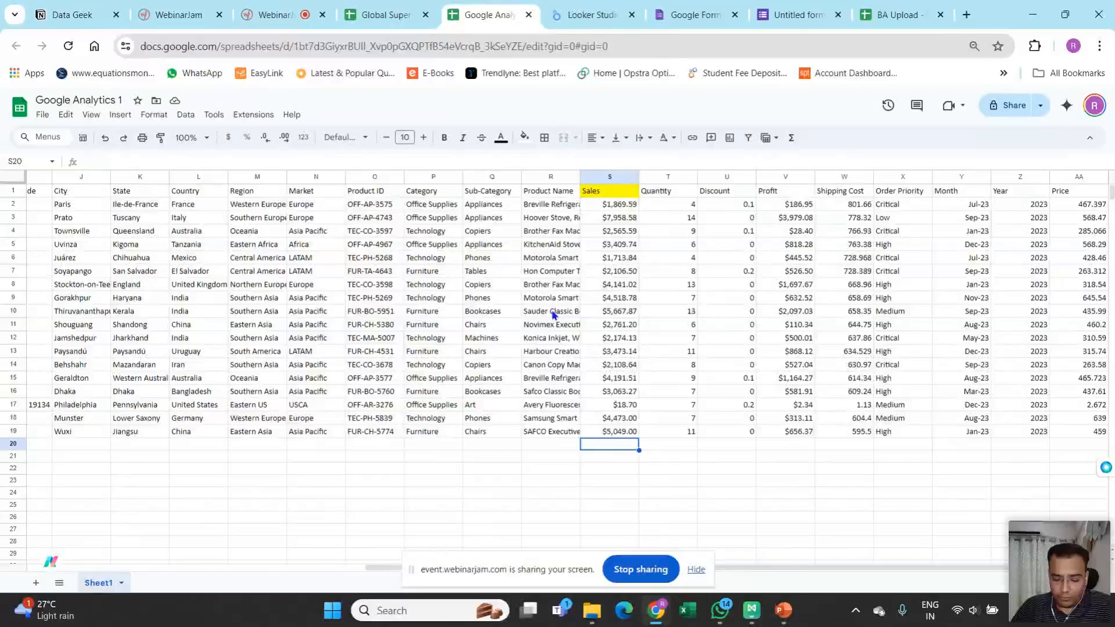
{"action": "type", "text": "+sum"}
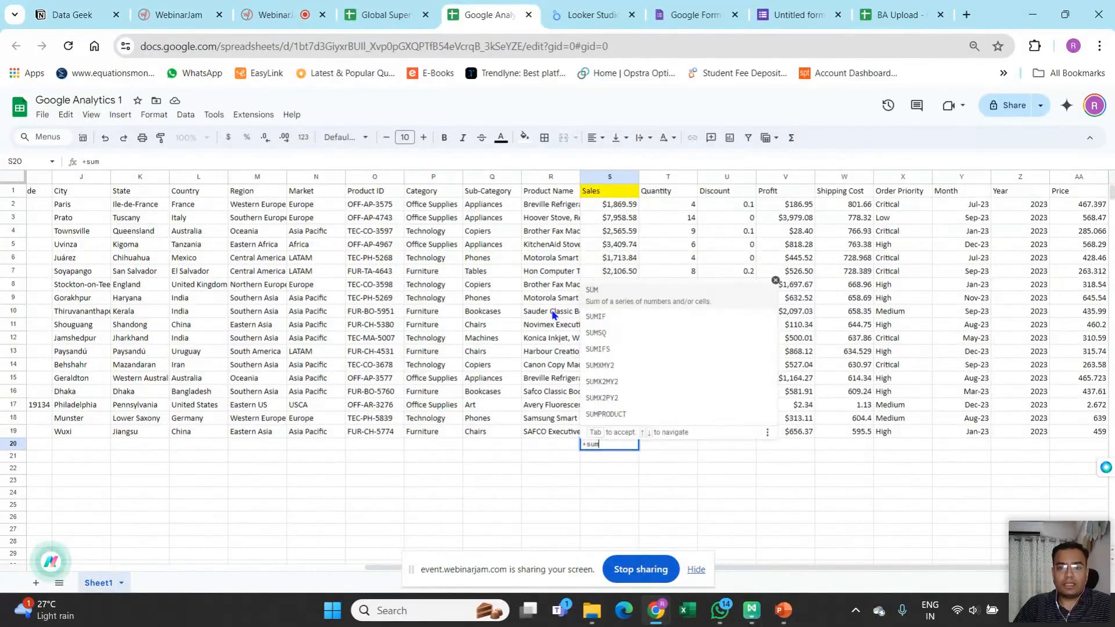
{"action": "type", "text": "("}
{"action": "key", "text": "shift+Up"}
{"action": "key", "text": "shift+Up"}
{"action": "key", "text": "shift+Up"}
{"action": "key", "text": "shift+Up"}
{"action": "key", "text": "shift+Up"}
{"action": "key", "text": "shift+Up"}
{"action": "key", "text": "shift+Up"}
{"action": "key", "text": "shift+Up"}
{"action": "key", "text": "shift+Up"}
{"action": "key", "text": "shift+Up"}
{"action": "key", "text": "shift+Up"}
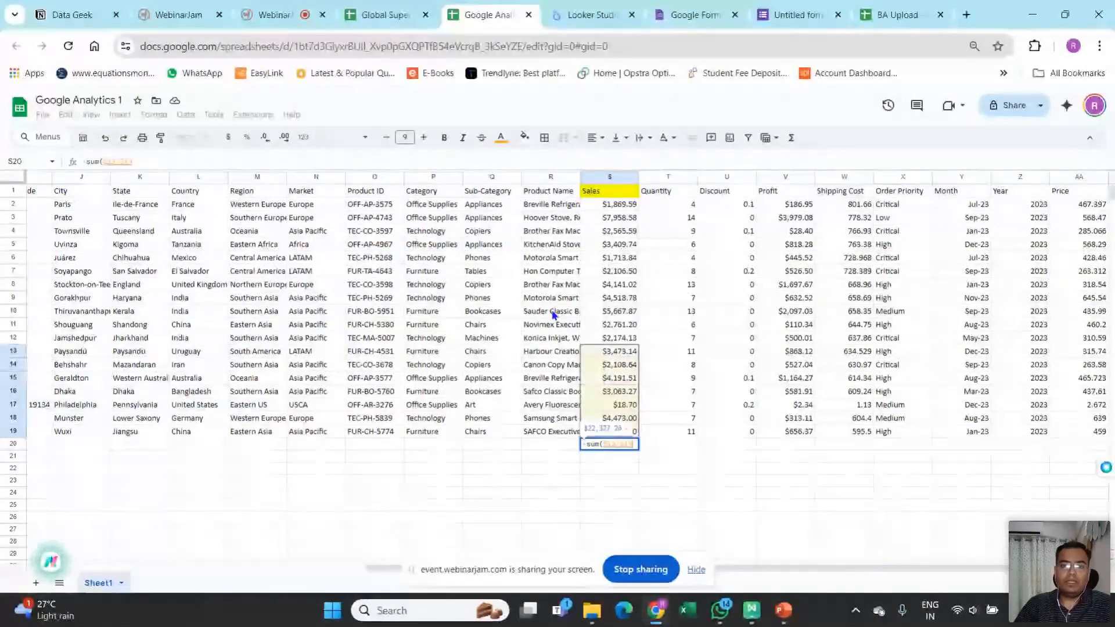
{"action": "key", "text": "shift+Up"}
{"action": "key", "text": "shift+Up"}
{"action": "key", "text": "shift+Up"}
{"action": "key", "text": "shift+Up"}
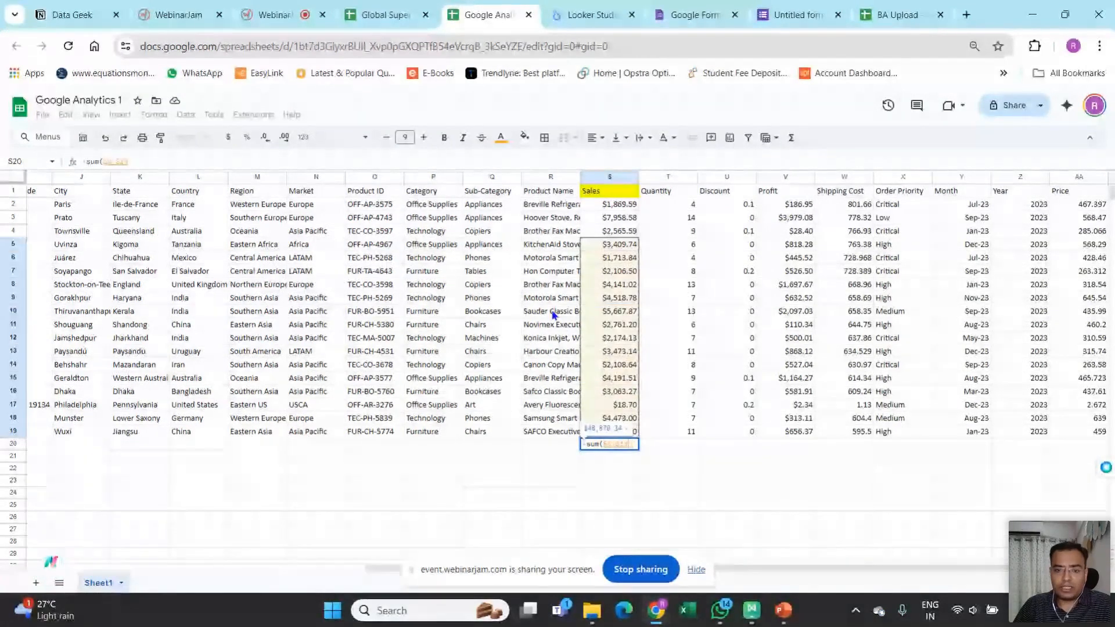
{"action": "key", "text": "Escape"}
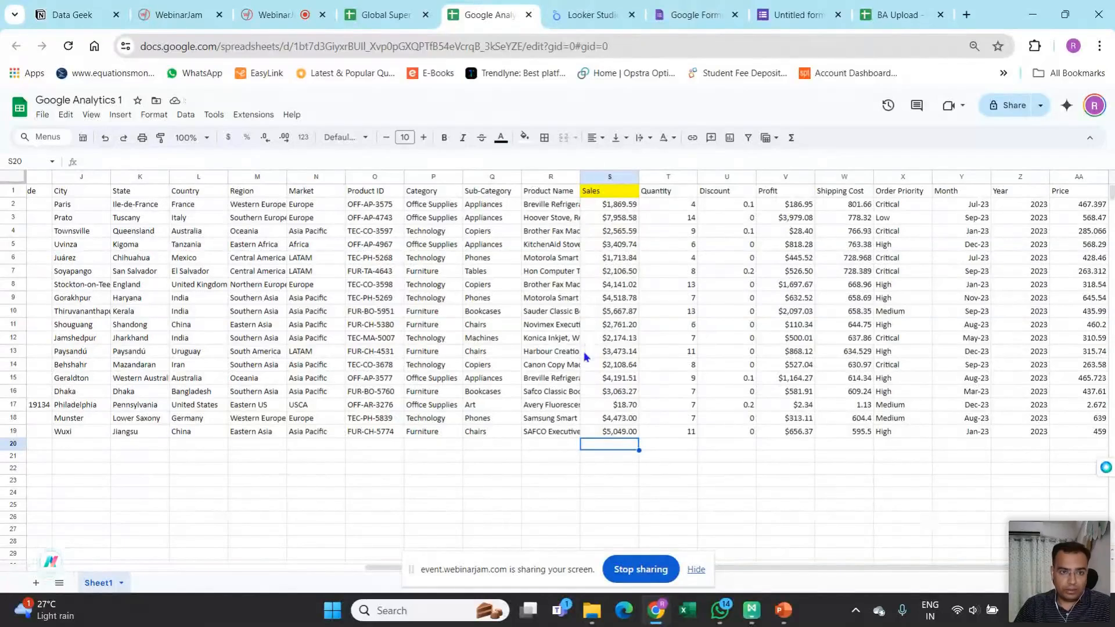
Step: Open the Gemini assistant and show its full list of suggestions
{"action": "left_click", "coordinate": [1068, 106]}
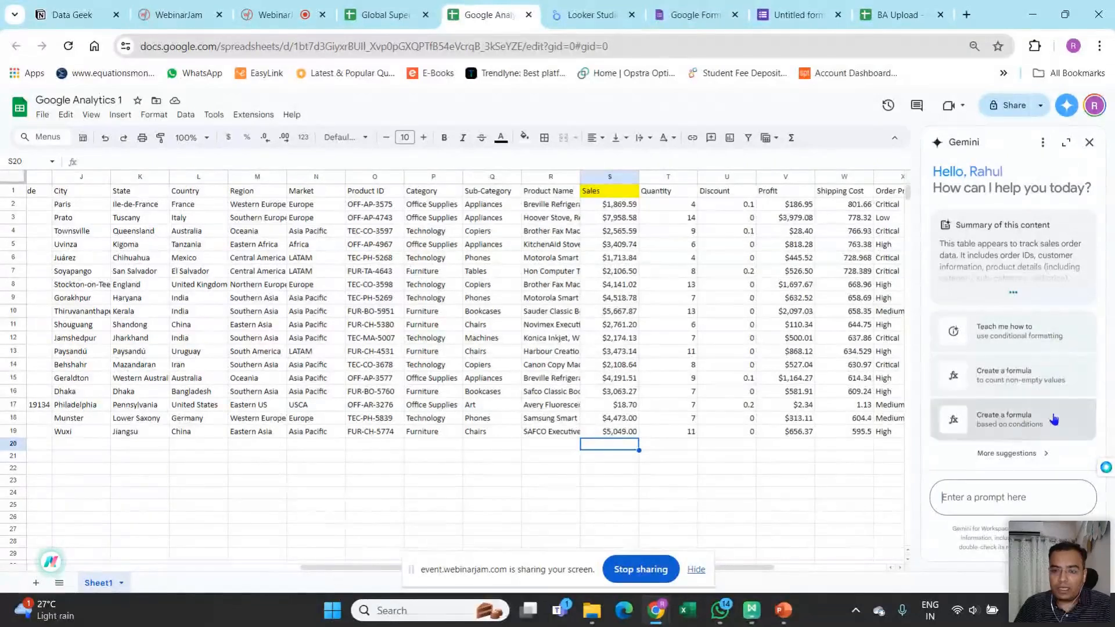
{"action": "left_click", "coordinate": [1016, 457]}
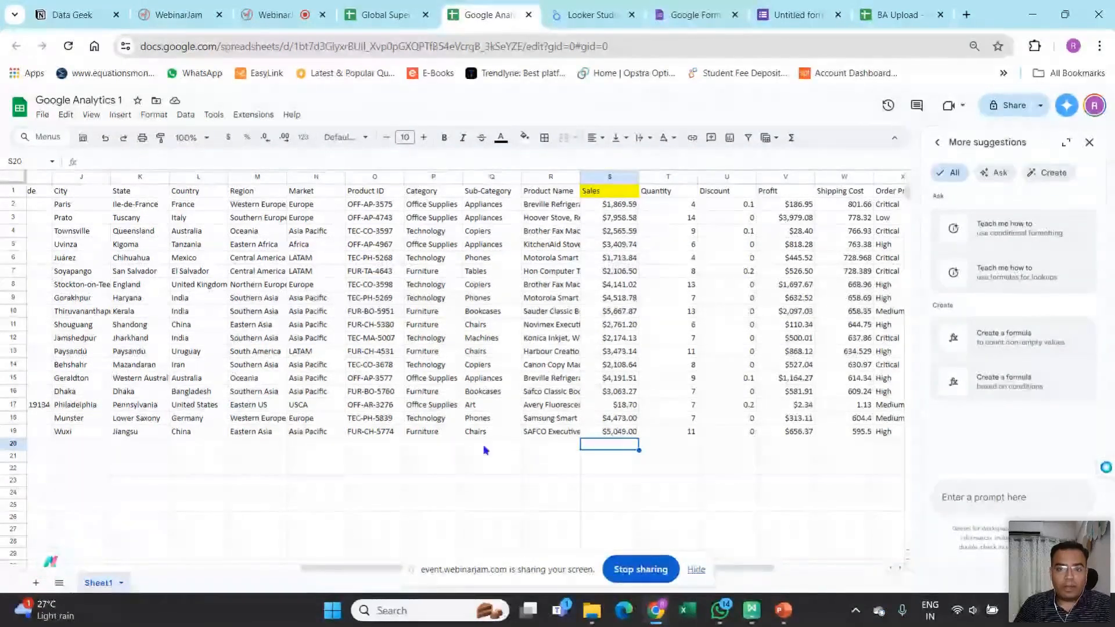
Step: Examine the table's columns and the header row from Order ID to Segment
{"action": "left_click", "coordinate": [512, 286]}
{"action": "key", "text": "Left"}
{"action": "key", "text": "Left"}
{"action": "key", "text": "Left"}
{"action": "key", "text": "Left"}
{"action": "key", "text": "Left"}
{"action": "key", "text": "Left"}
{"action": "key", "text": "Left"}
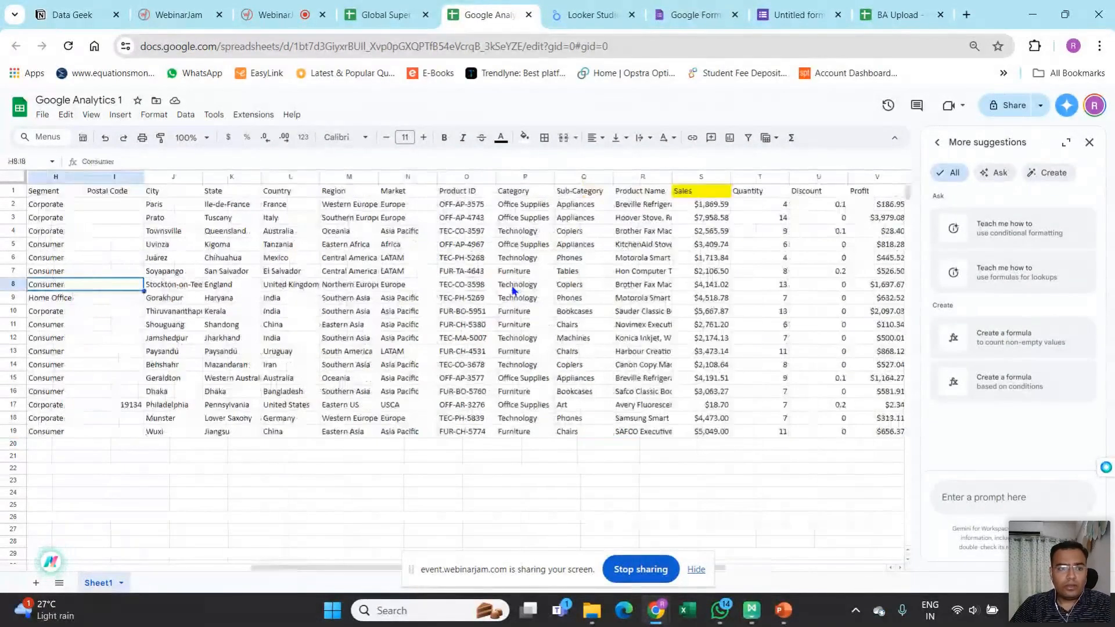
{"action": "key", "text": "Left"}
{"action": "key", "text": "Left"}
{"action": "key", "text": "Left"}
{"action": "key", "text": "Left"}
{"action": "key", "text": "Left"}
{"action": "key", "text": "Left"}
{"action": "key", "text": "Left"}
{"action": "key", "text": "Left"}
{"action": "key", "text": "Right"}
{"action": "key", "text": "Right"}
{"action": "key", "text": "Right"}
{"action": "key", "text": "Right"}
{"action": "key", "text": "Right"}
{"action": "key", "text": "Right"}
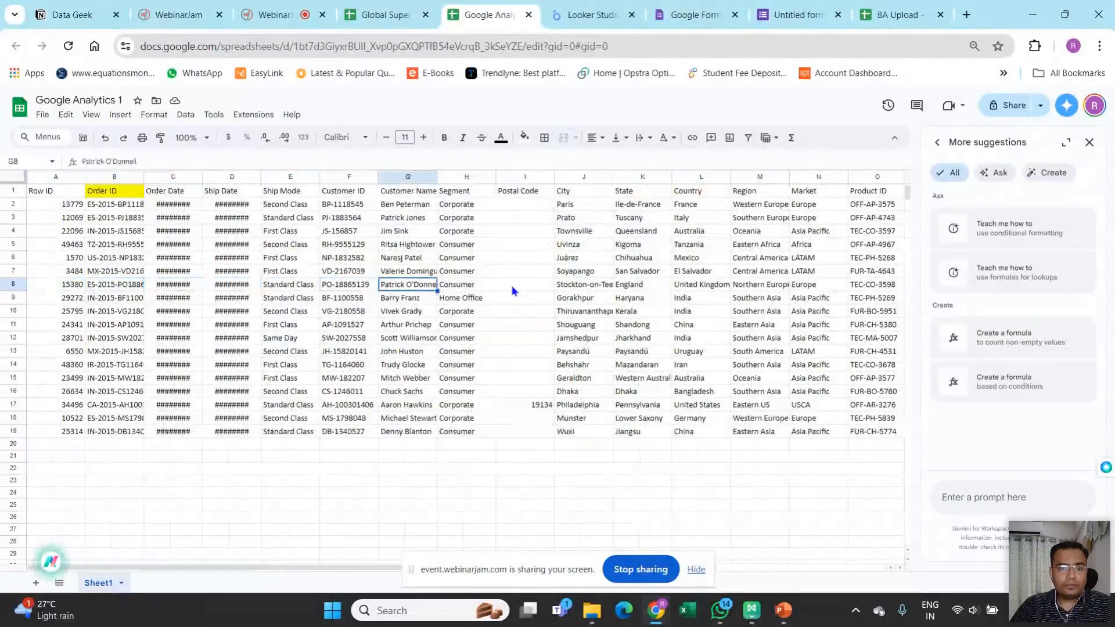
{"action": "key", "text": "Left"}
{"action": "key", "text": "Left"}
{"action": "key", "text": "Left"}
{"action": "key", "text": "Left"}
{"action": "key", "text": "Left"}
{"action": "key", "text": "Left"}
{"action": "key", "text": "Up"}
{"action": "key", "text": "Up"}
{"action": "key", "text": "Up"}
{"action": "key", "text": "Up"}
{"action": "key", "text": "Up"}
{"action": "key", "text": "Up"}
{"action": "key", "text": "Up"}
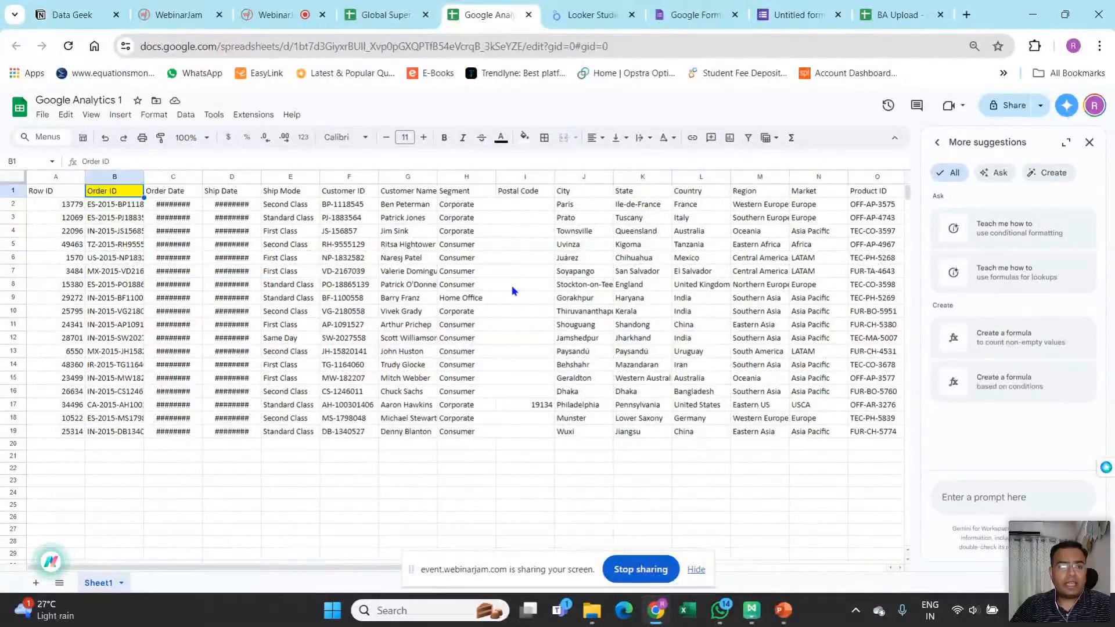
{"action": "key", "text": "Right"}
{"action": "key", "text": "Right"}
{"action": "key", "text": "Right"}
{"action": "key", "text": "Right"}
{"action": "key", "text": "Right"}
{"action": "key", "text": "Right"}
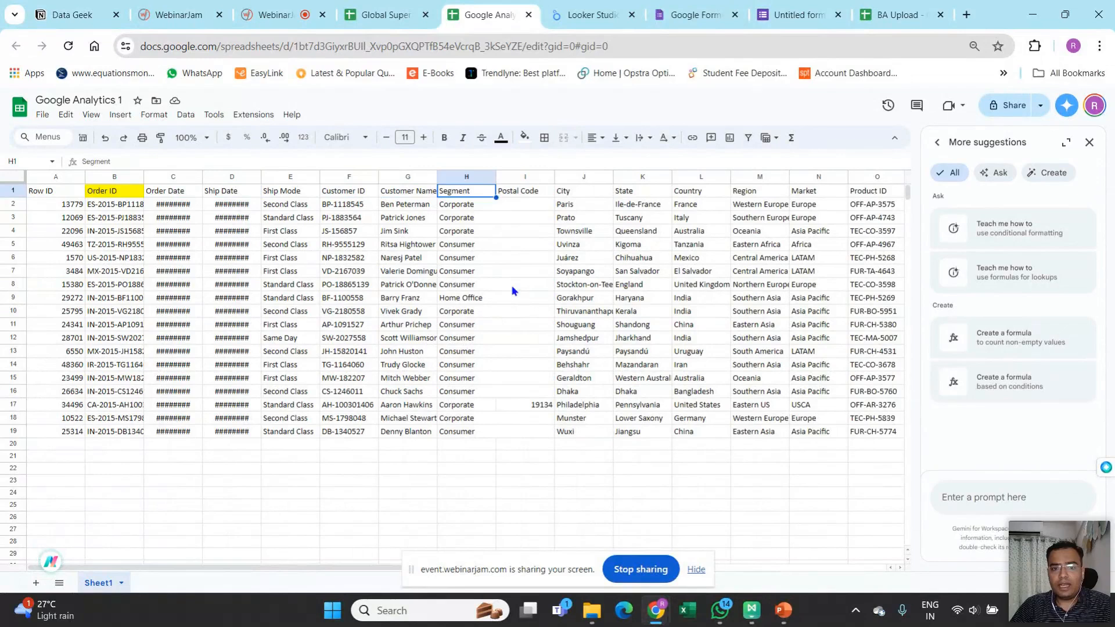
Step: Examine the values down the Segment and Postal Code columns and return to the Segment header
{"action": "key", "text": "shift+Right"}
{"action": "key", "text": "Down"}
{"action": "key", "text": "Down"}
{"action": "key", "text": "Down"}
{"action": "key", "text": "Down"}
{"action": "key", "text": "Down"}
{"action": "key", "text": "Down"}
{"action": "key", "text": "Down"}
{"action": "key", "text": "Down"}
{"action": "key", "text": "Down"}
{"action": "key", "text": "Down"}
{"action": "key", "text": "Down"}
{"action": "key", "text": "Down"}
{"action": "key", "text": "Down"}
{"action": "key", "text": "Down"}
{"action": "key", "text": "Down"}
{"action": "key", "text": "Down"}
{"action": "key", "text": "Down"}
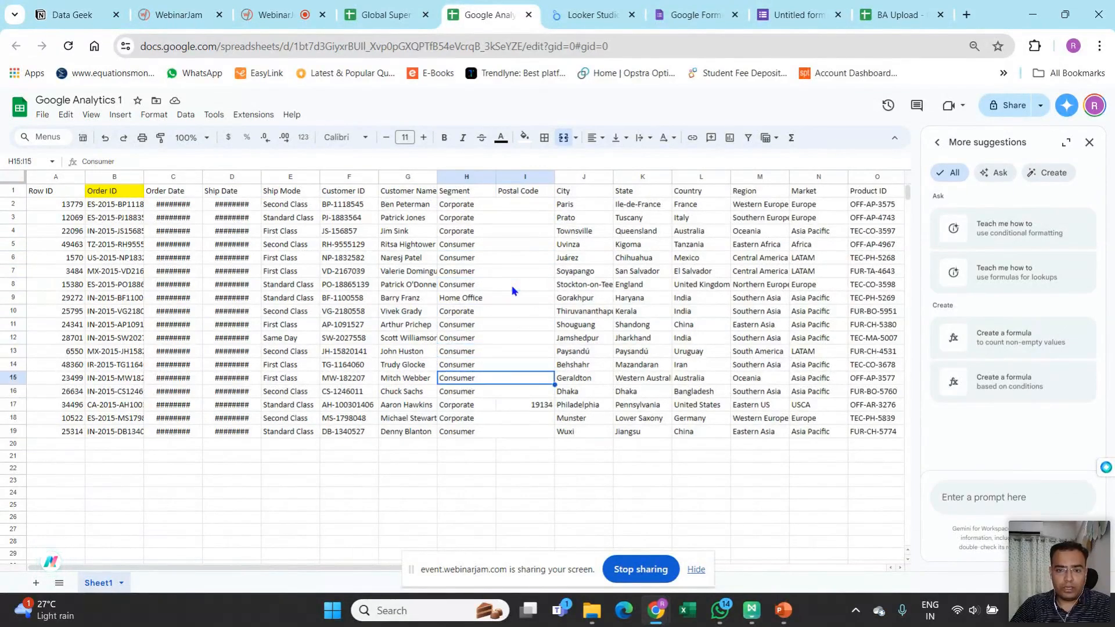
{"action": "key", "text": "Up"}
{"action": "key", "text": "Up"}
{"action": "key", "text": "Up"}
{"action": "key", "text": "Up"}
{"action": "key", "text": "Up"}
{"action": "key", "text": "Up"}
{"action": "key", "text": "Up"}
{"action": "key", "text": "Up"}
{"action": "key", "text": "Up"}
{"action": "key", "text": "Up"}
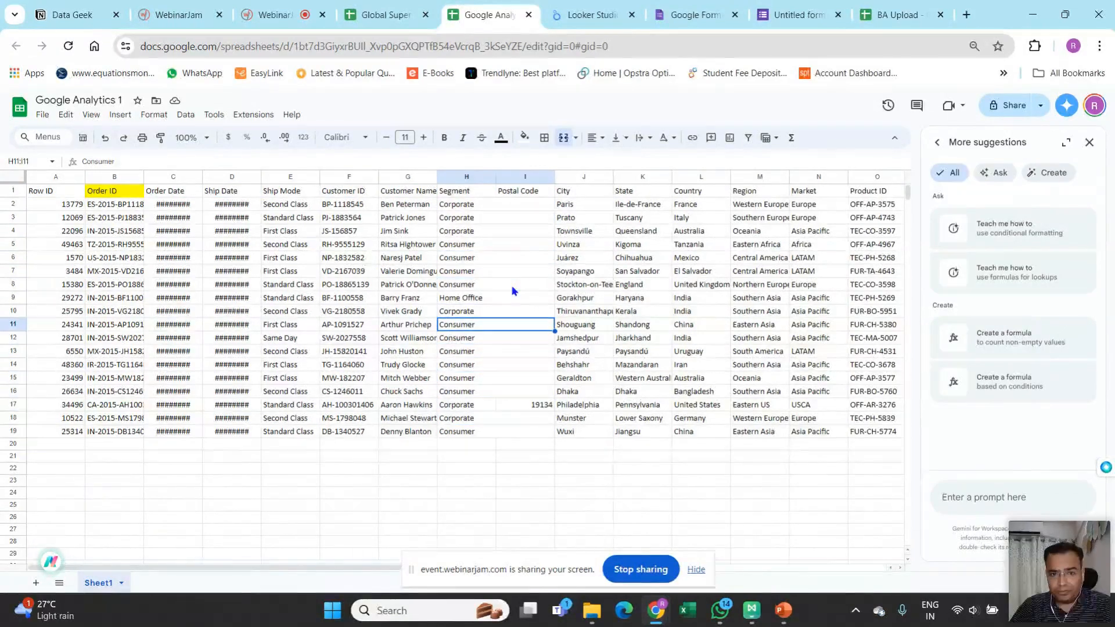
{"action": "key", "text": "Up"}
{"action": "key", "text": "Up"}
{"action": "key", "text": "Up"}
{"action": "key", "text": "Up"}
{"action": "key", "text": "Up"}
{"action": "key", "text": "Up"}
{"action": "key", "text": "Up"}
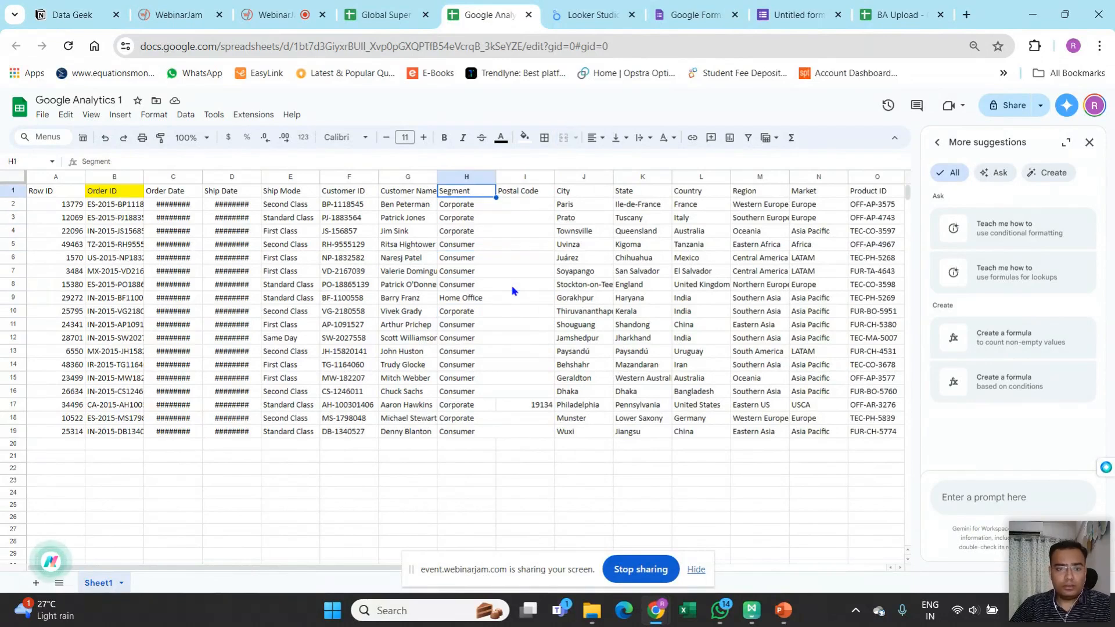
Step: Examine the City column and the header row from City through Product Name
{"action": "key", "text": "Right"}
{"action": "key", "text": "Right"}
{"action": "key", "text": "Down"}
{"action": "key", "text": "ctrl+Down"}
{"action": "key", "text": "Up"}
{"action": "key", "text": "Up"}
{"action": "key", "text": "ctrl+Up"}
{"action": "key", "text": "Right"}
{"action": "key", "text": "Right"}
{"action": "key", "text": "Right"}
{"action": "key", "text": "Right"}
{"action": "key", "text": "Right"}
{"action": "key", "text": "Right"}
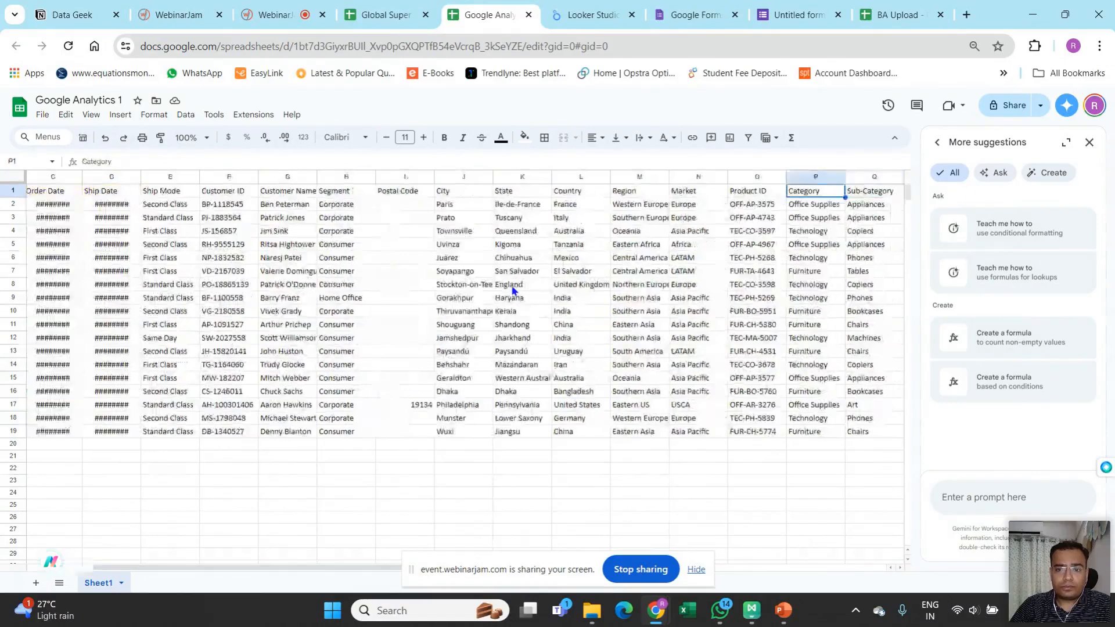
{"action": "key", "text": "Left"}
{"action": "key", "text": "Left"}
{"action": "key", "text": "Left"}
{"action": "key", "text": "Left"}
{"action": "key", "text": "Right"}
{"action": "key", "text": "Right"}
{"action": "key", "text": "Right"}
{"action": "key", "text": "Right"}
{"action": "key", "text": "Right"}
{"action": "key", "text": "Right"}
{"action": "key", "text": "Right"}
{"action": "key", "text": "Right"}
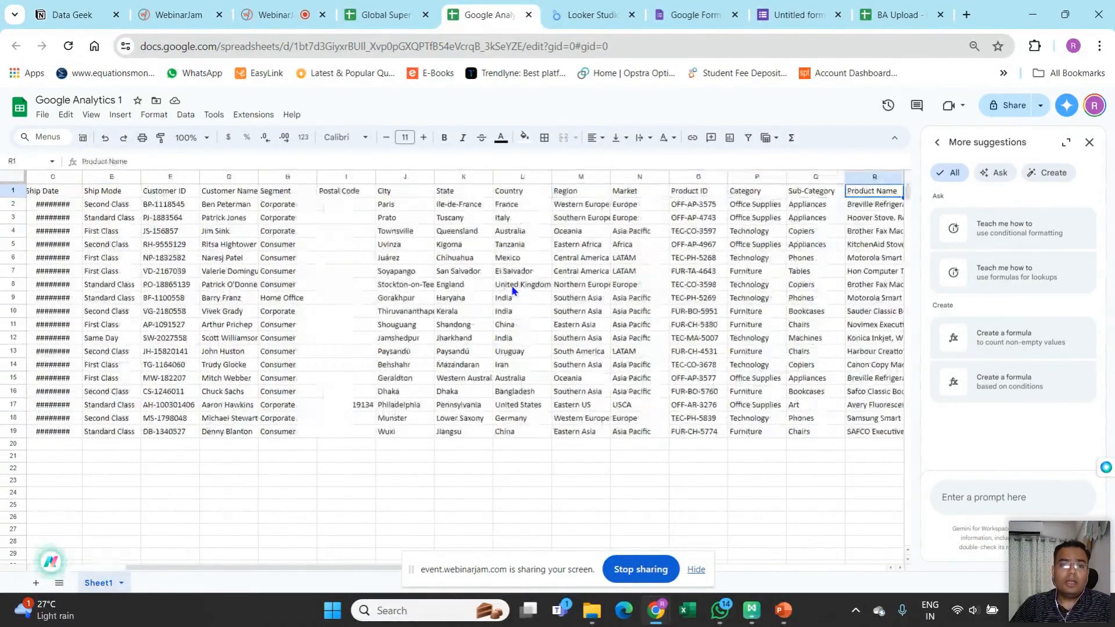
Step: Look through the table rows between the Sales and City columns and settle on the Paris cell J2
{"action": "key", "text": "Right"}
{"action": "key", "text": "Left"}
{"action": "key", "text": "Left"}
{"action": "key", "text": "Down"}
{"action": "key", "text": "Down"}
{"action": "key", "text": "Down"}
{"action": "key", "text": "Down"}
{"action": "key", "text": "Down"}
{"action": "key", "text": "Down"}
{"action": "key", "text": "Down"}
{"action": "key", "text": "Left"}
{"action": "key", "text": "Left"}
{"action": "key", "text": "Left"}
{"action": "key", "text": "Left"}
{"action": "key", "text": "Left"}
{"action": "key", "text": "Left"}
{"action": "key", "text": "Left"}
{"action": "key", "text": "Left"}
{"action": "key", "text": "Left"}
{"action": "key", "text": "Up"}
{"action": "key", "text": "Up"}
{"action": "key", "text": "Up"}
{"action": "key", "text": "Up"}
{"action": "key", "text": "Up"}
{"action": "key", "text": "Up"}
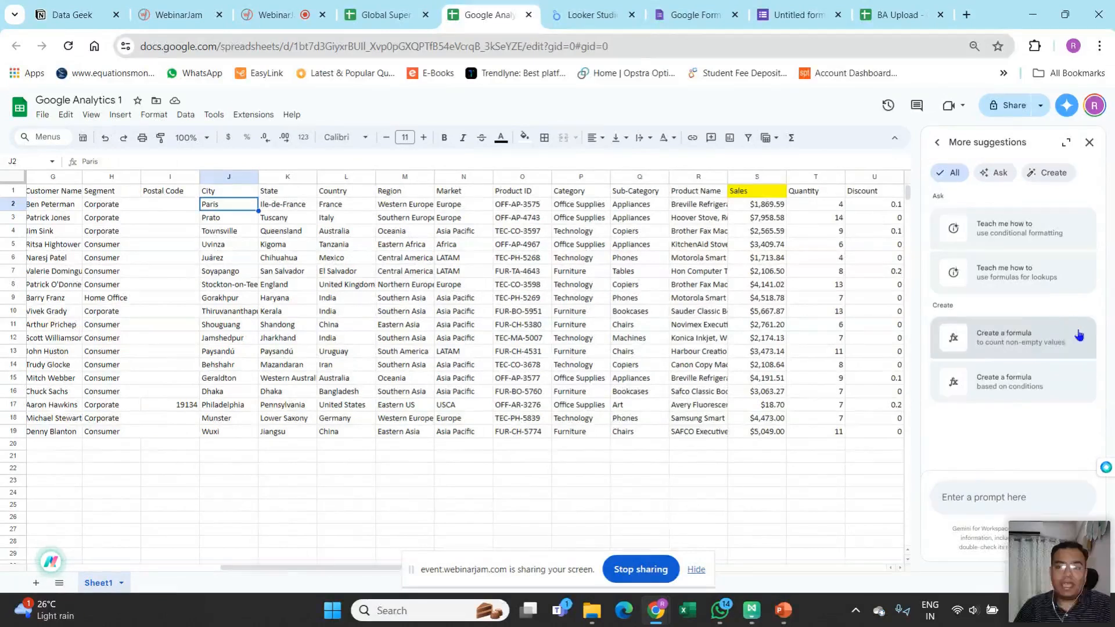
{"action": "left_click", "coordinate": [1020, 340]}
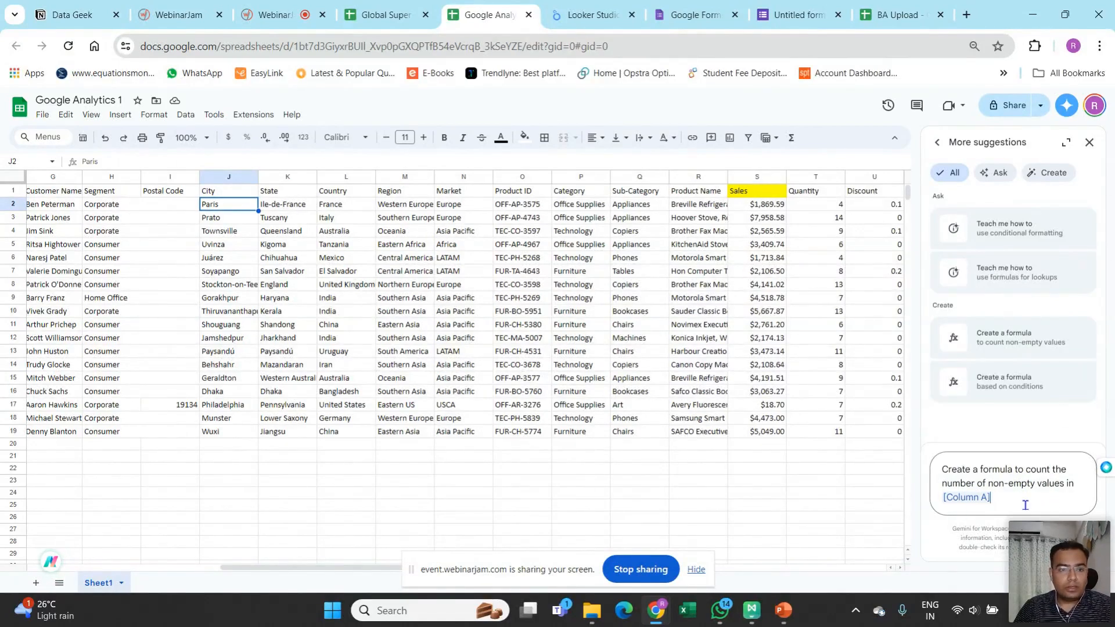
{"action": "left_click_drag", "start_coordinate": [1025, 505], "coordinate": [904, 471]}
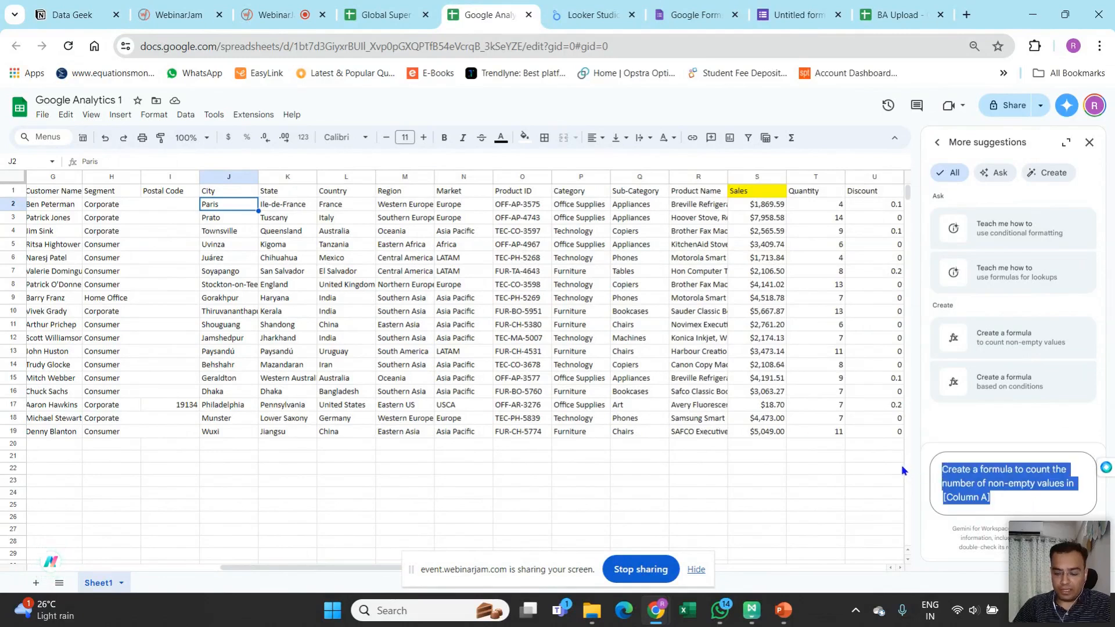
{"action": "key", "text": "BackSpace"}
Step: Write the Gemini prompt "create a formula which can give me sales for the city Paris"
{"action": "type", "text": "creat"}
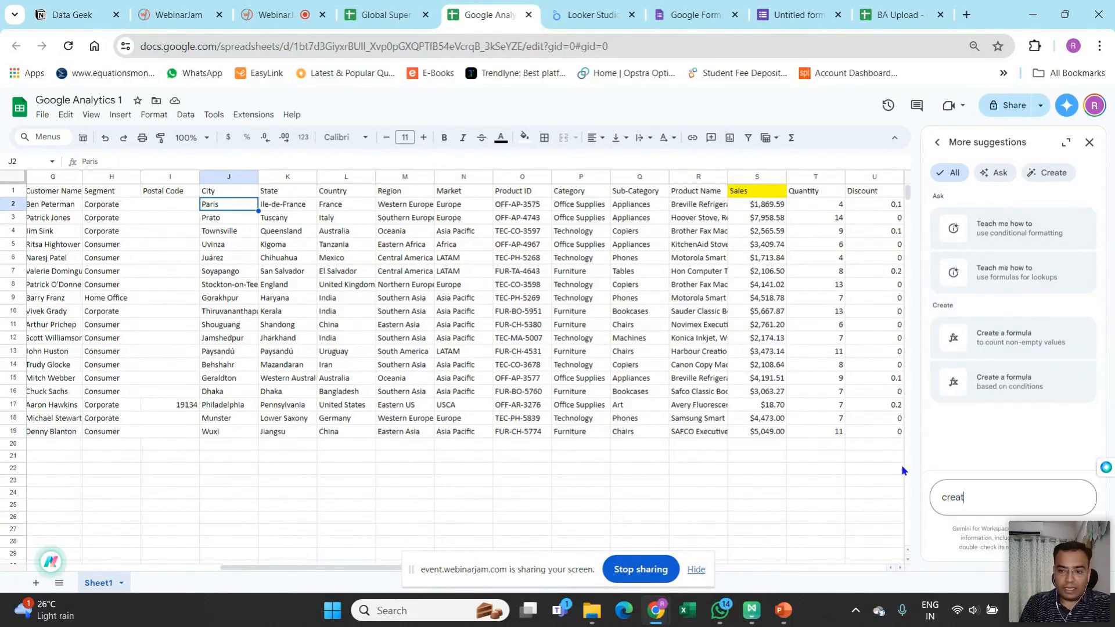
{"action": "type", "text": "e a form"}
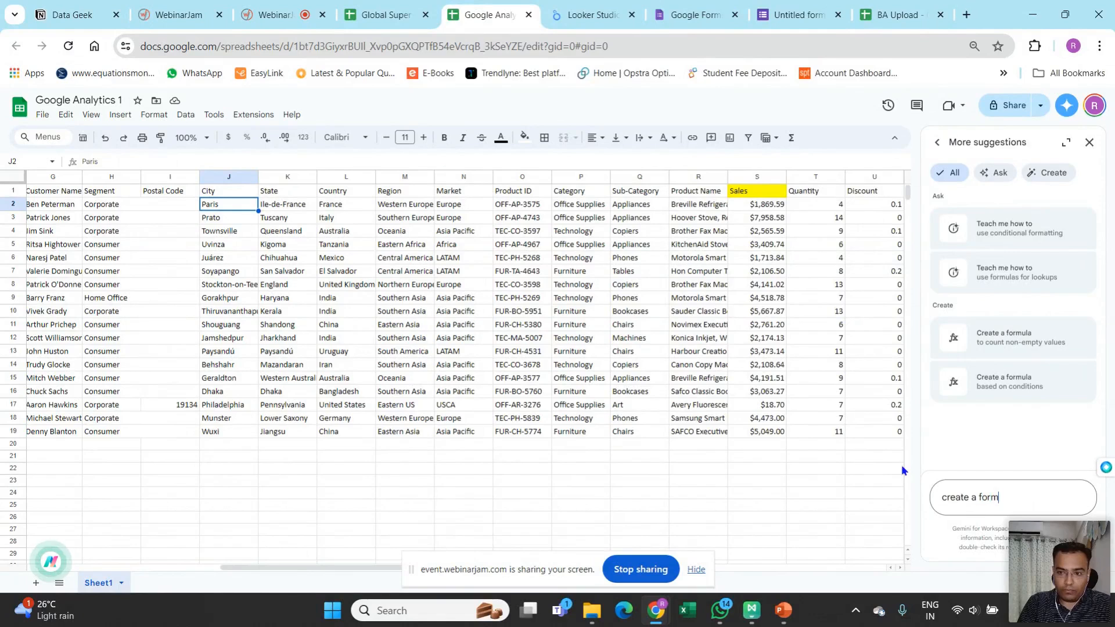
{"action": "type", "text": "ula which can "}
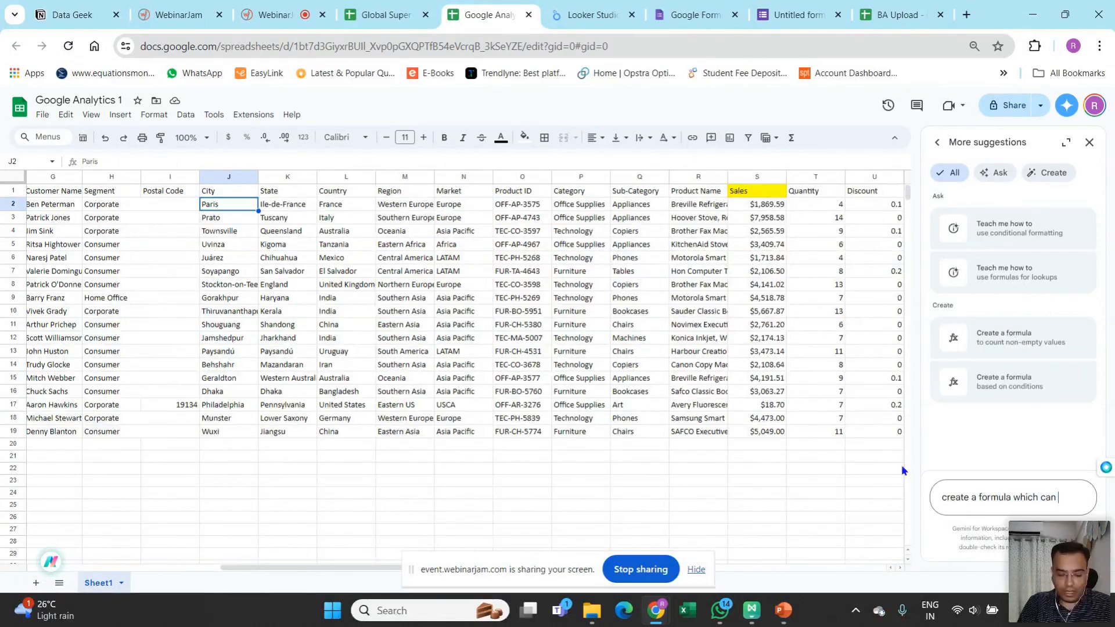
{"action": "type", "text": "give me "}
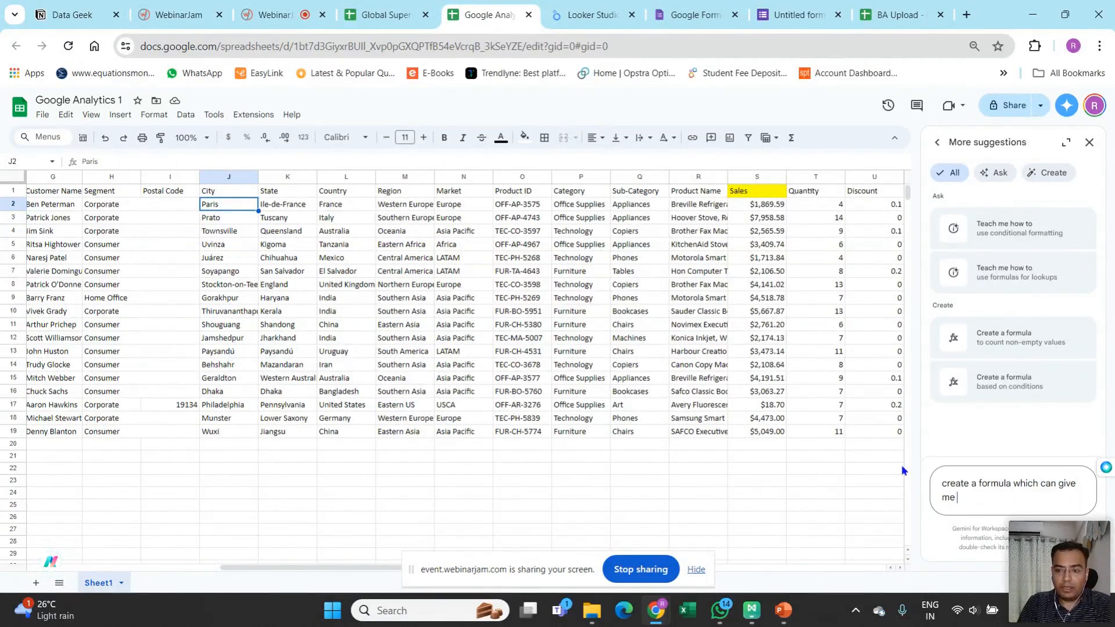
{"action": "type", "text": "sales for the ci"}
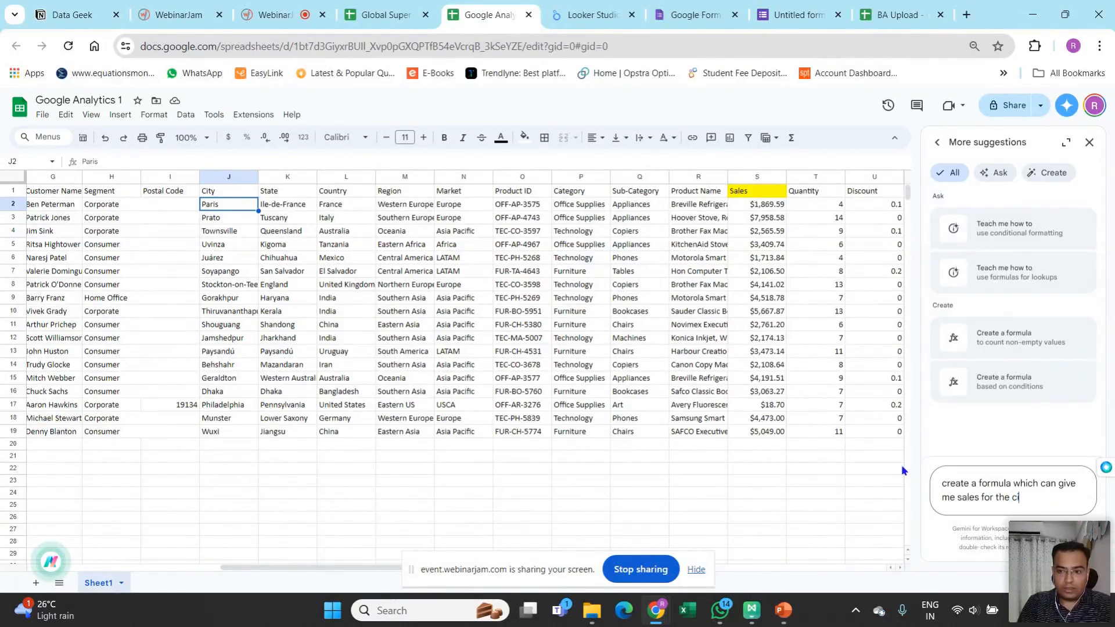
{"action": "type", "text": "ty Paris"}
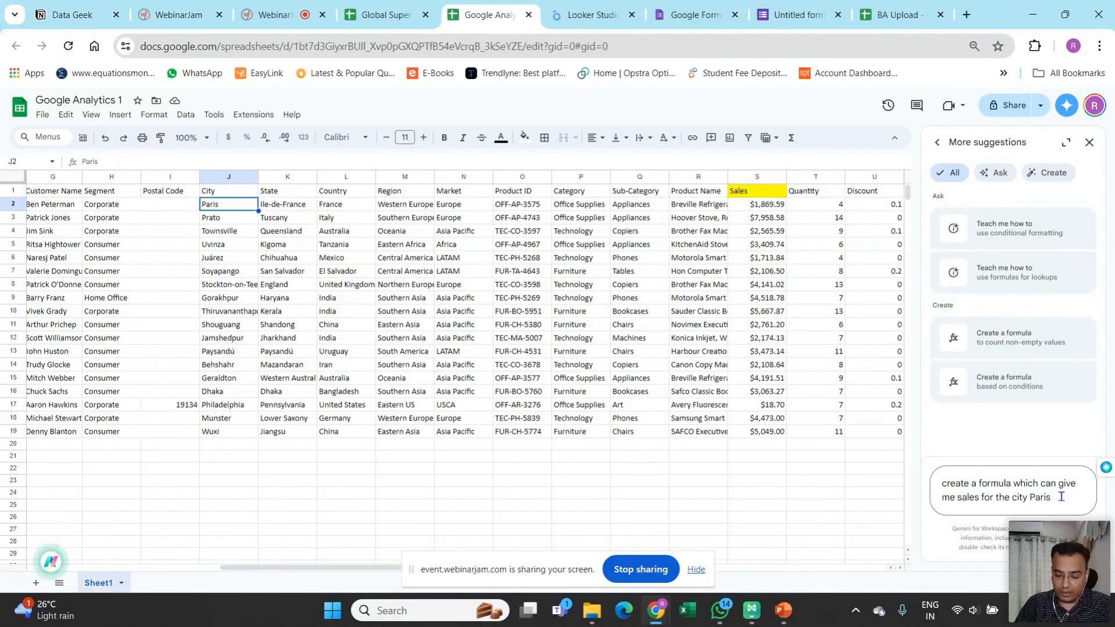
Step: Put the words sales and city in double quotes in the Gemini prompt and submit it
{"action": "type", "text": "'"}
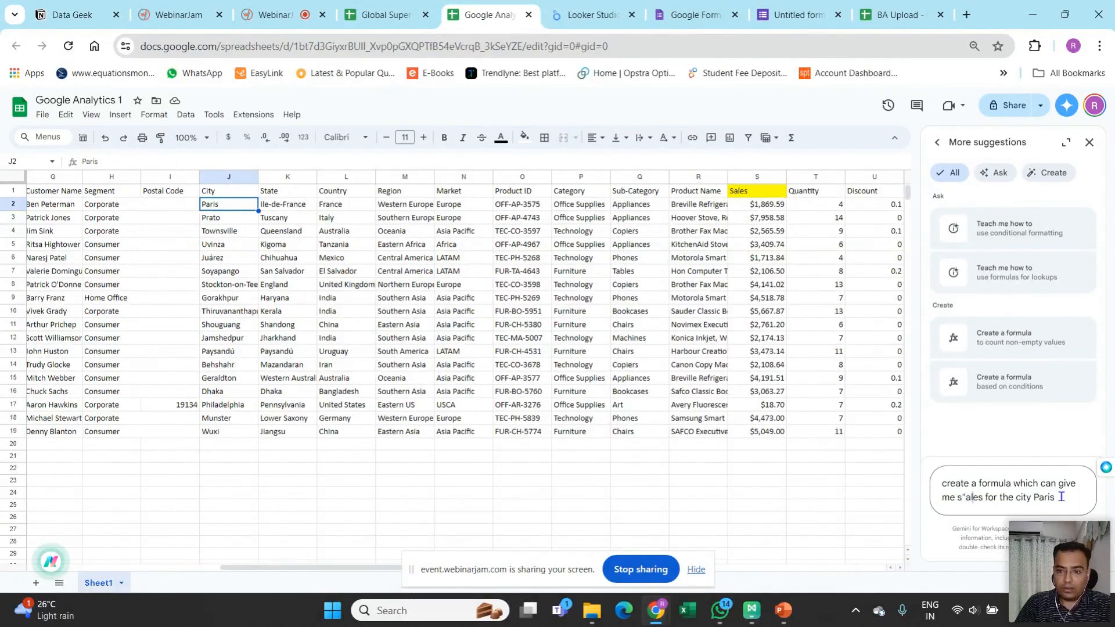
{"action": "key", "text": "BackSpace"}
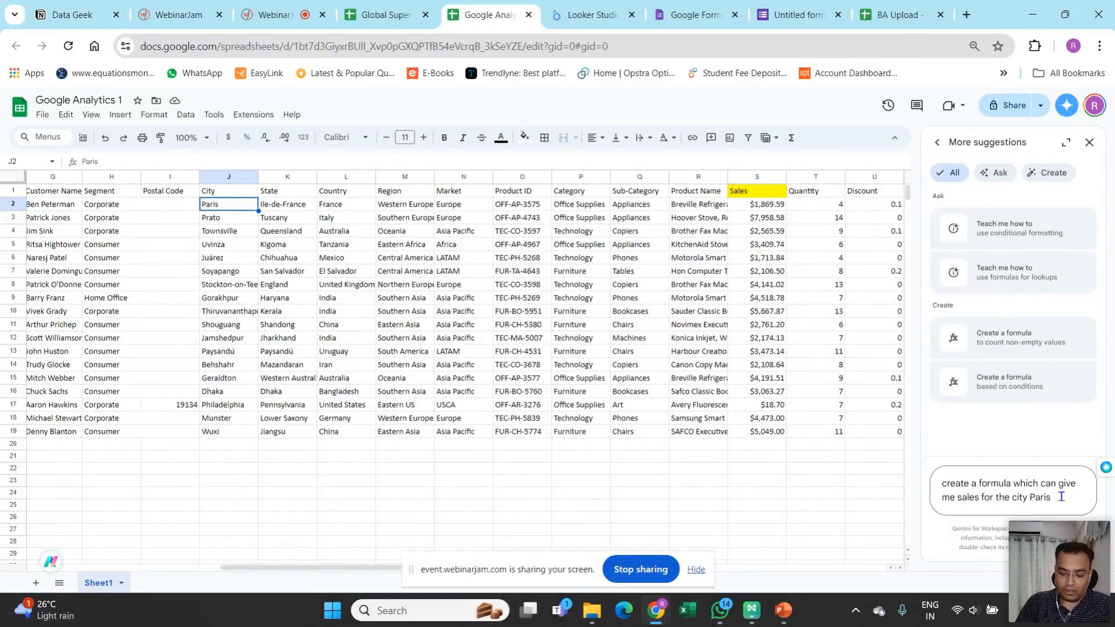
{"action": "type", "text": "\""}
{"action": "type", "text": "\""}
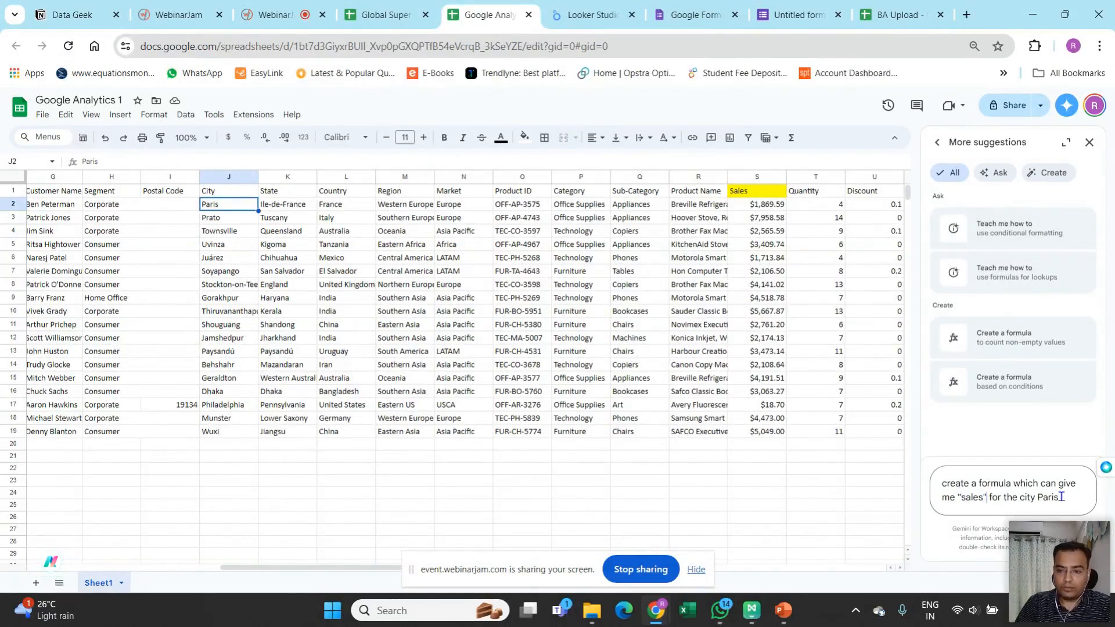
{"action": "type", "text": "\""}
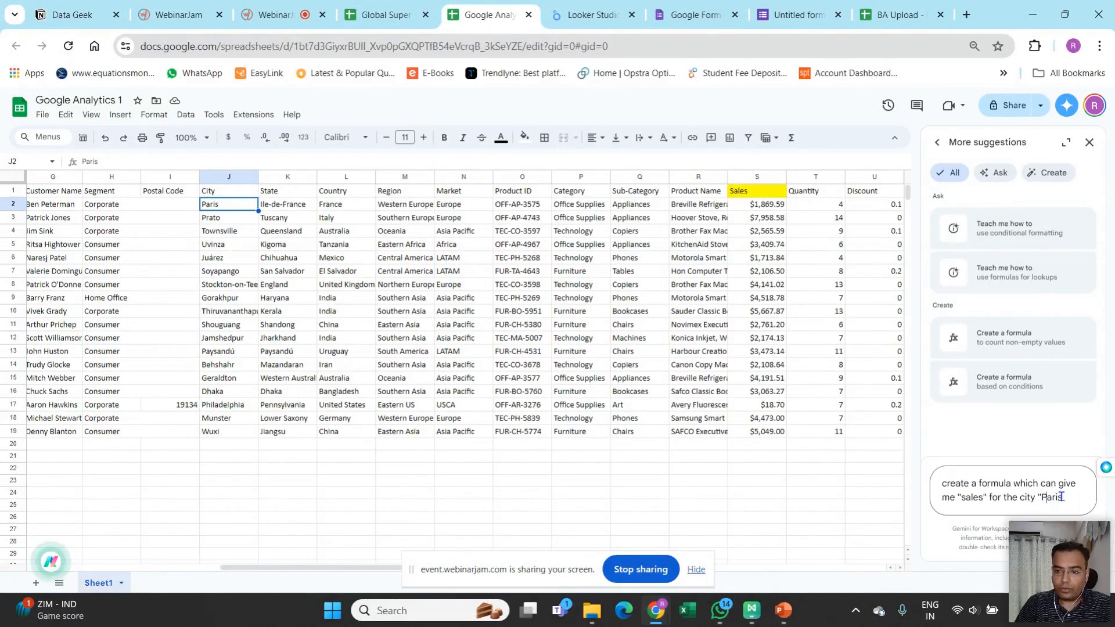
{"action": "key", "text": "BackSpace"}
{"action": "type", "text": "\"city\""}
{"action": "key", "text": "Return"}
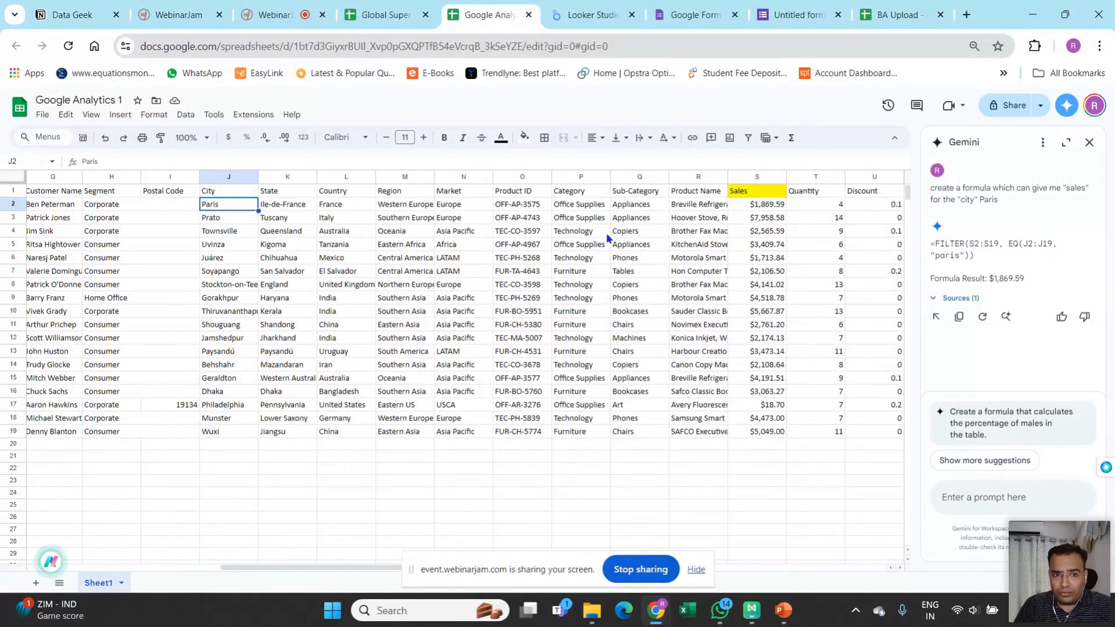
Step: Copy Gemini's suggested FILTER formula for the Paris sales into cell K22
{"action": "left_click_drag", "start_coordinate": [932, 242], "coordinate": [996, 264]}
{"action": "key", "text": "ctrl+c"}
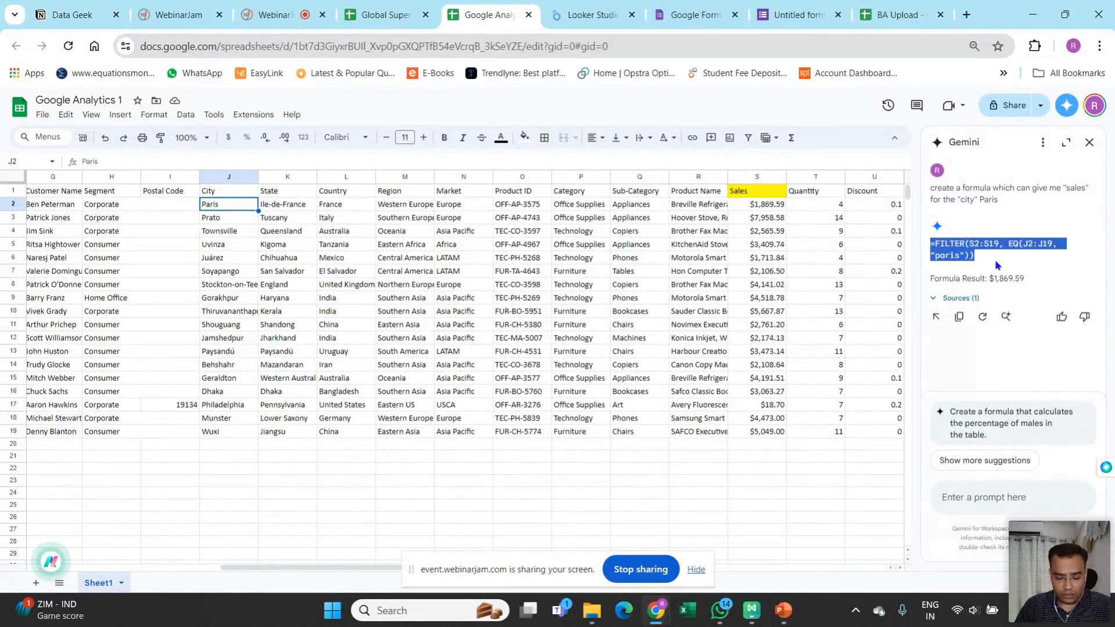
{"action": "left_click", "coordinate": [301, 468]}
{"action": "double_click", "coordinate": [301, 468]}
{"action": "key", "text": "ctrl+v"}
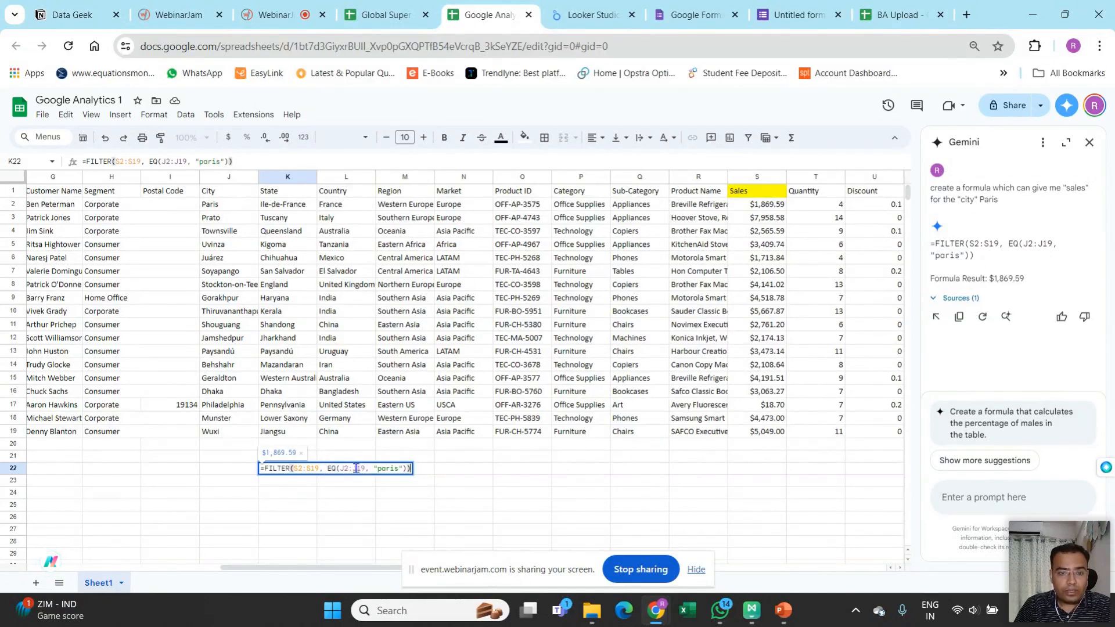
Step: Capitalize the city criterion as "Paris" in the K22 formula and commit the entry
{"action": "left_click", "coordinate": [349, 468]}
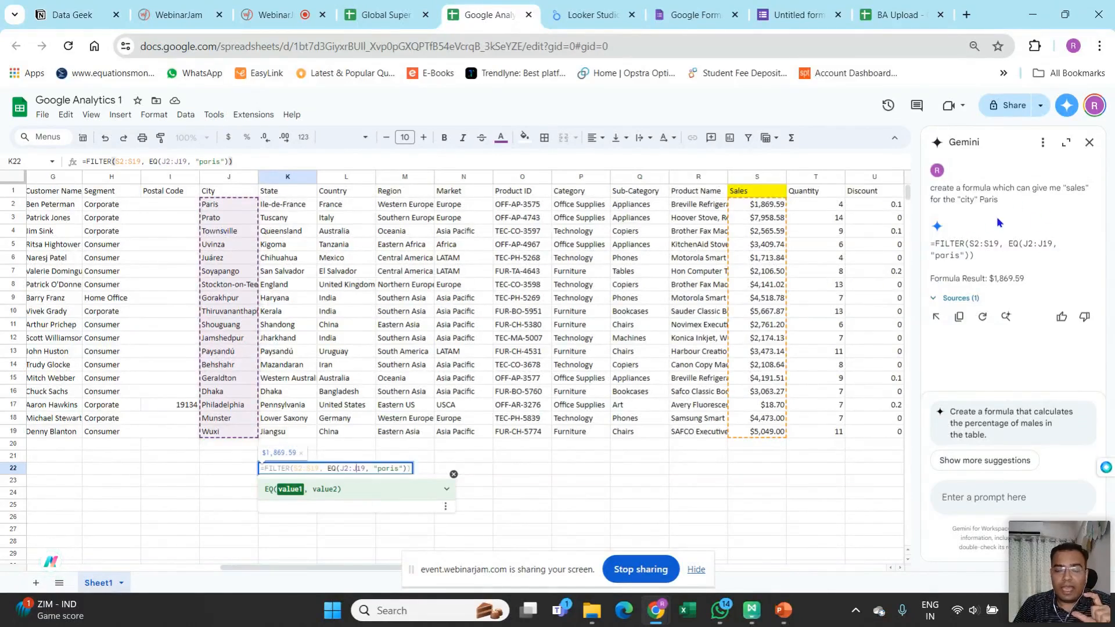
{"action": "left_click", "coordinate": [384, 468]}
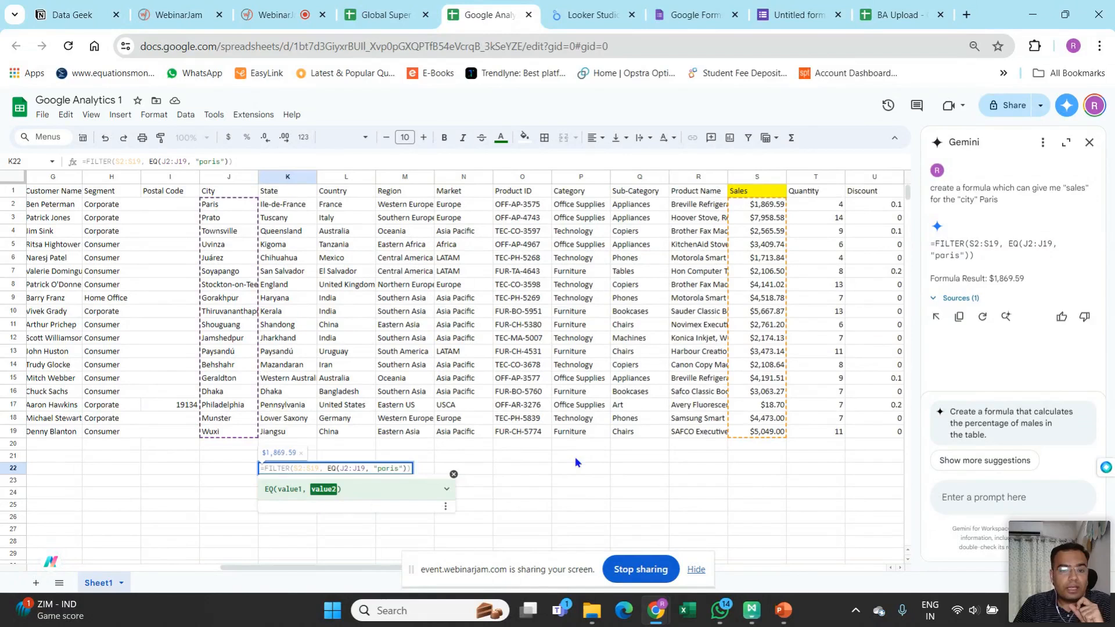
{"action": "key", "text": "BackSpace"}
{"action": "type", "text": "P"}
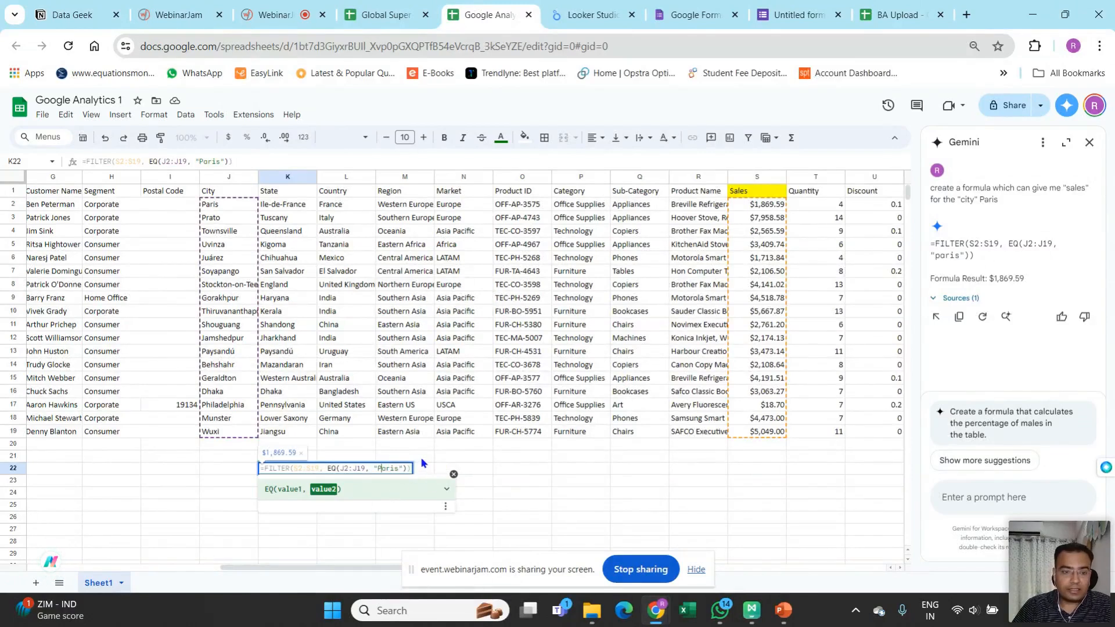
{"action": "key", "text": "Return"}
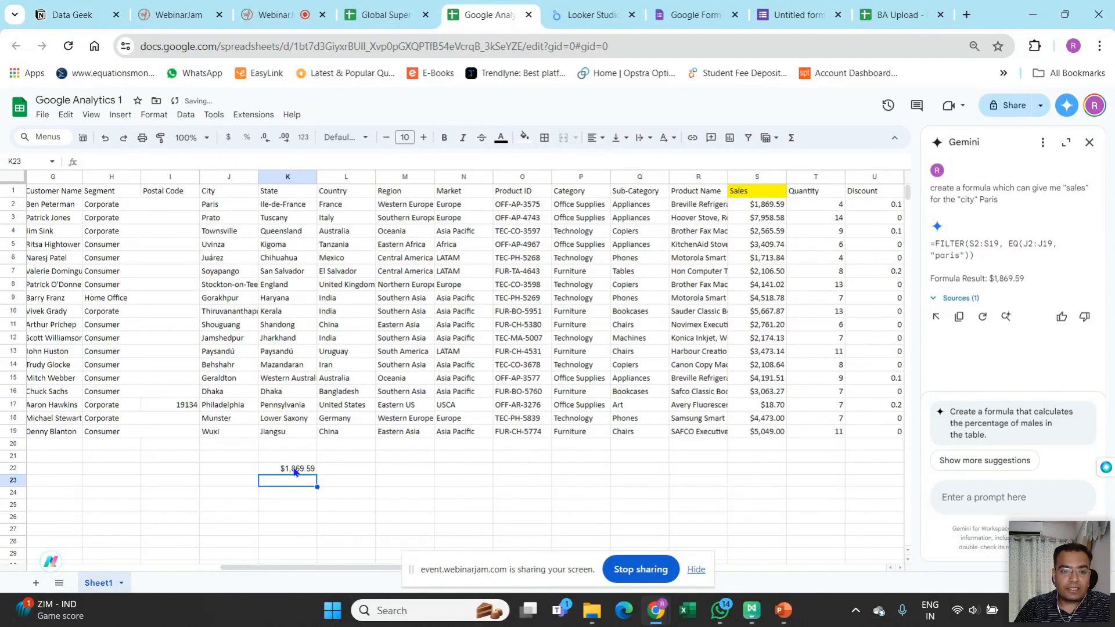
Step: Create a filter on the table from its header row
{"action": "left_click", "coordinate": [49, 196]}
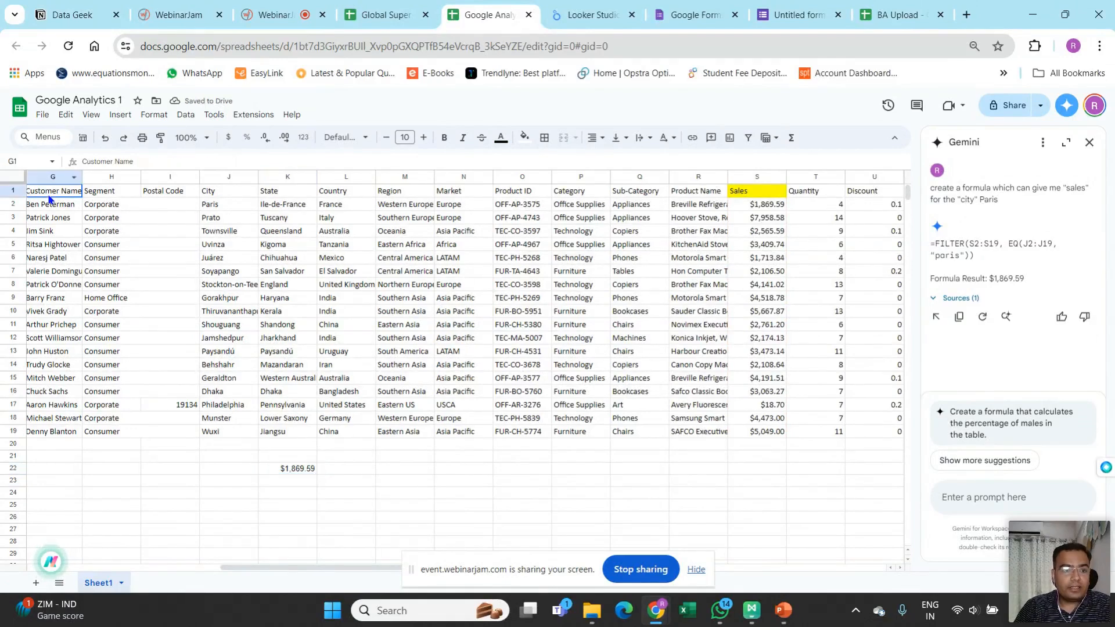
{"action": "key", "text": "shift+space"}
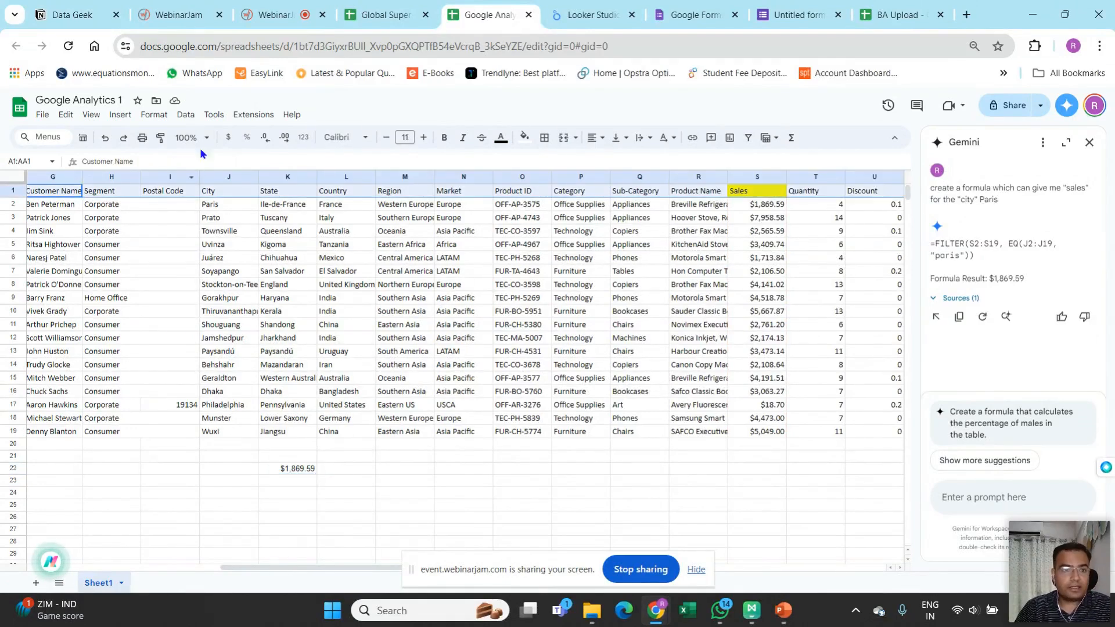
{"action": "left_click", "coordinate": [131, 115]}
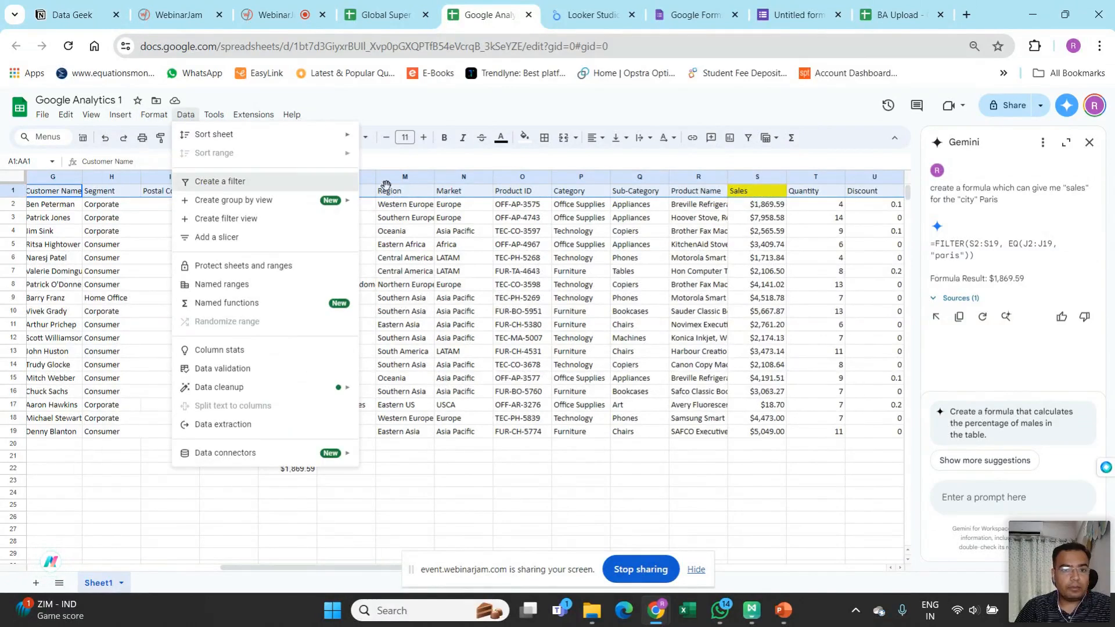
{"action": "left_click", "coordinate": [221, 182]}
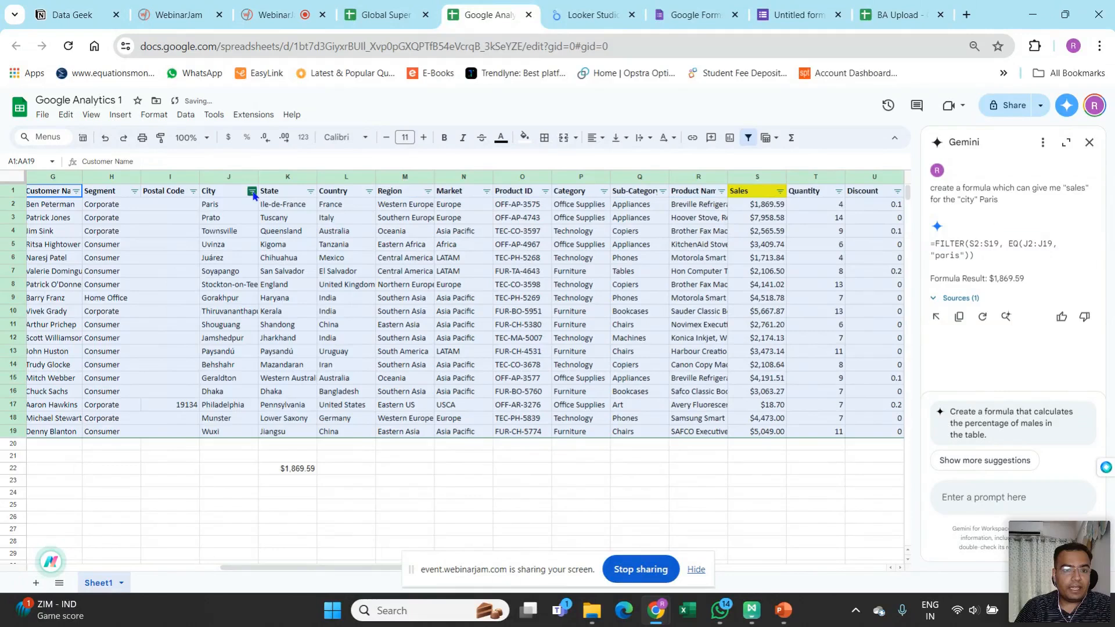
Step: Filter the City column to show only Paris and check that row's Sales value
{"action": "left_click", "coordinate": [252, 192]}
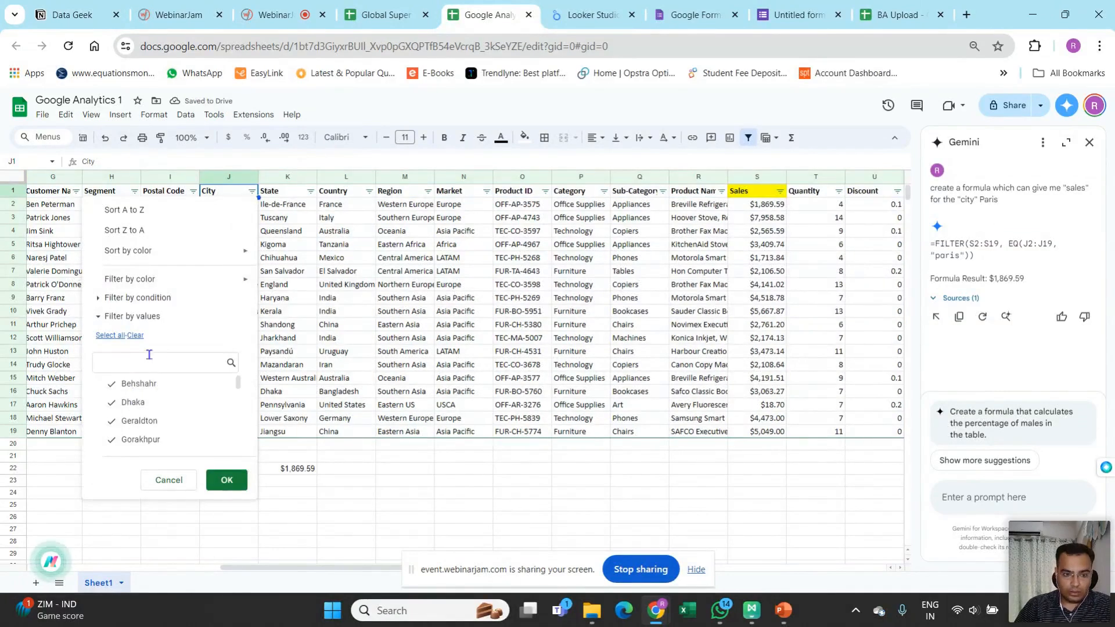
{"action": "left_click", "coordinate": [136, 336]}
{"action": "left_click", "coordinate": [138, 366]}
{"action": "type", "text": "par"}
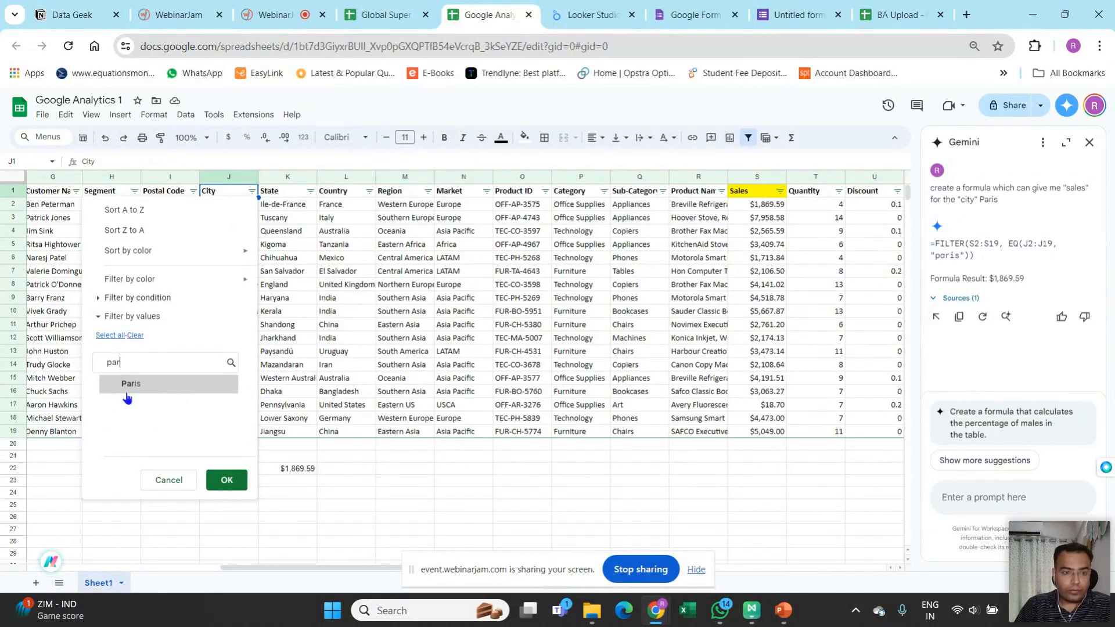
{"action": "left_click", "coordinate": [127, 390]}
{"action": "left_click", "coordinate": [226, 479]}
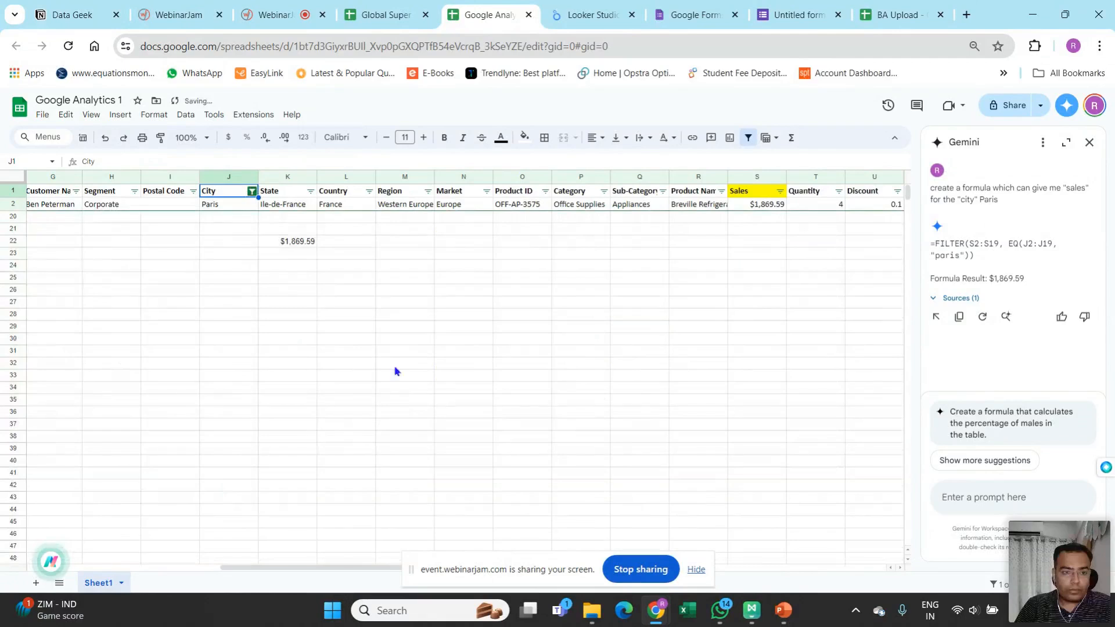
{"action": "left_click", "coordinate": [772, 206]}
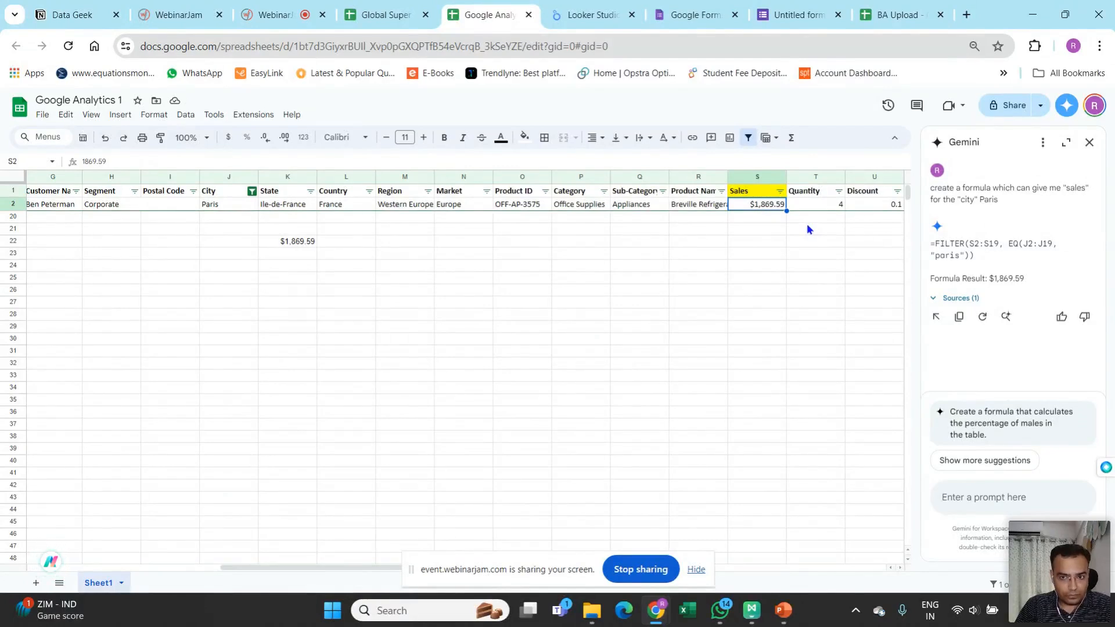
Step: Reset the City filter to include all values and select the formula cell K22
{"action": "left_click", "coordinate": [252, 191]}
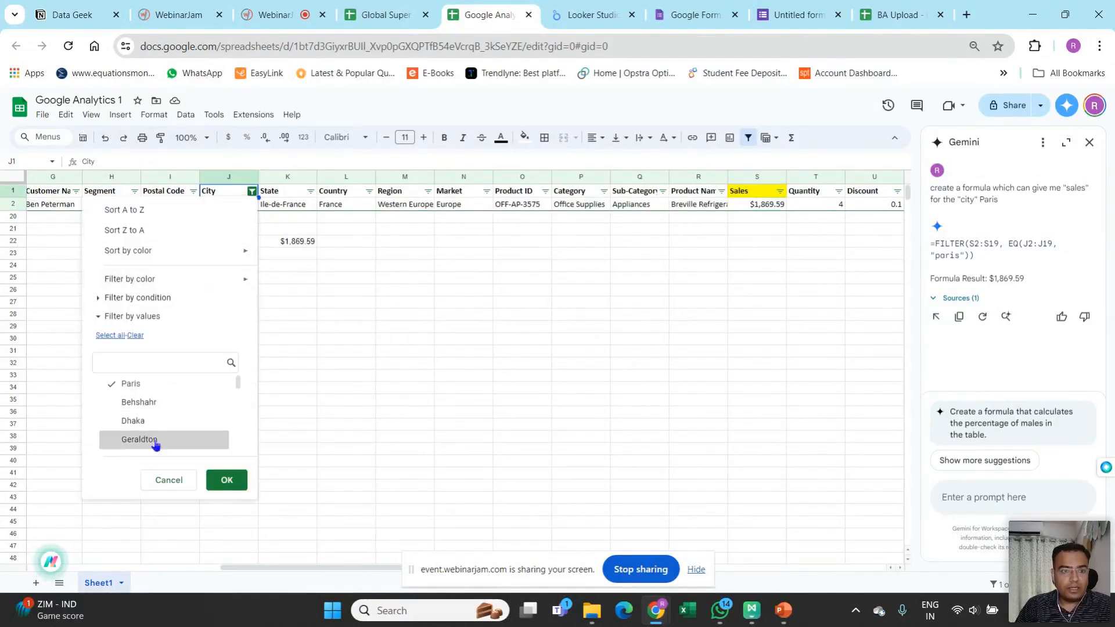
{"action": "left_click", "coordinate": [111, 337]}
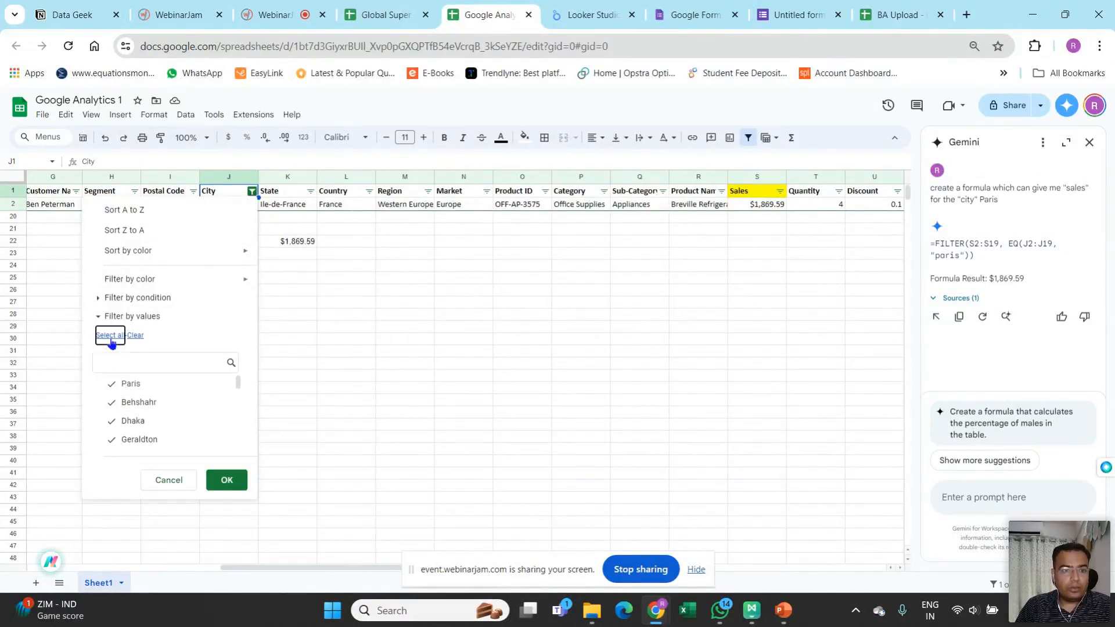
{"action": "left_click", "coordinate": [226, 479]}
{"action": "left_click", "coordinate": [299, 468]}
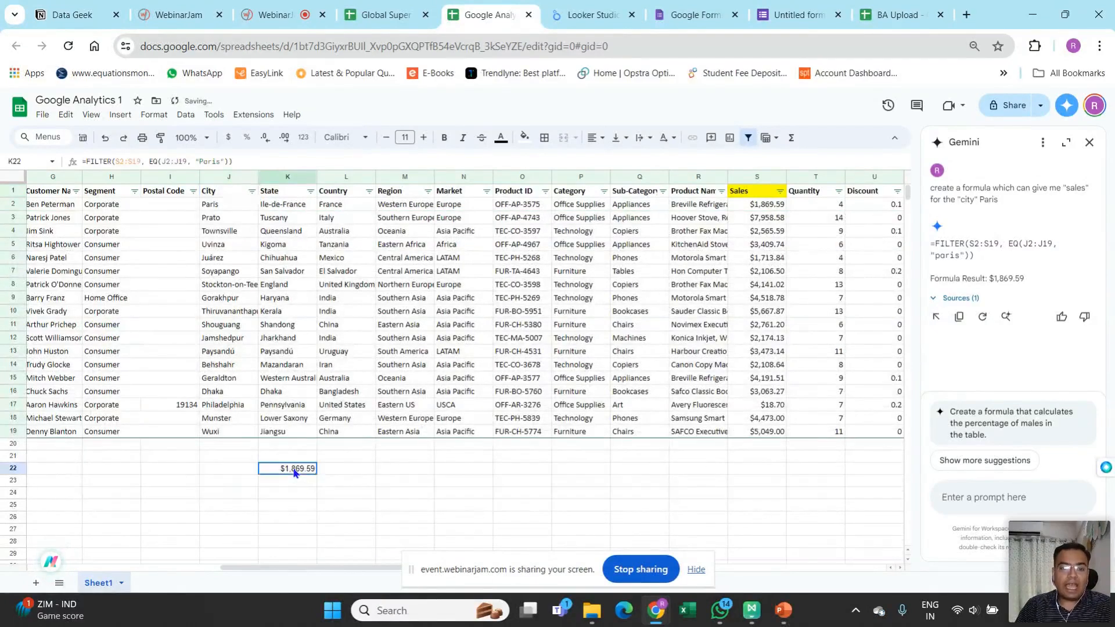